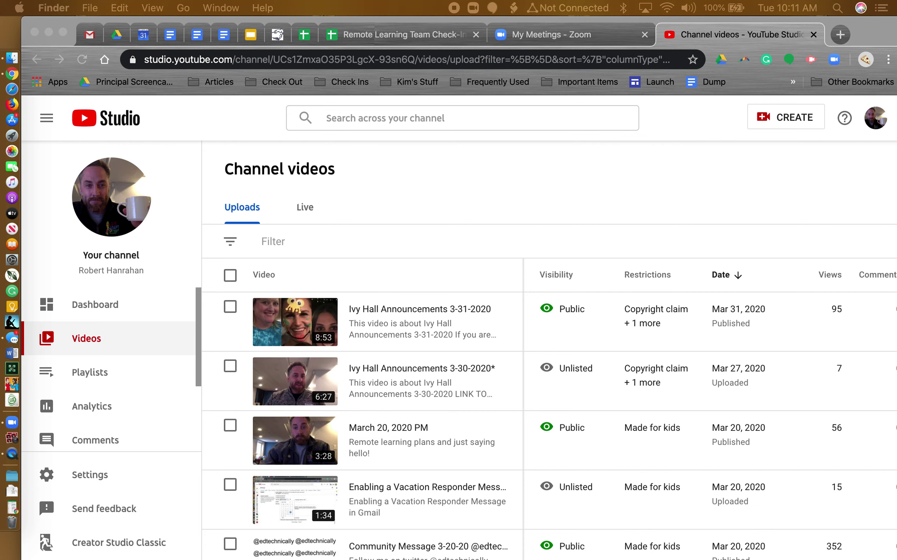
Load studio.youtube.com from the address bar to reach the channel dashboard.
click(315, 60)
text(stu)
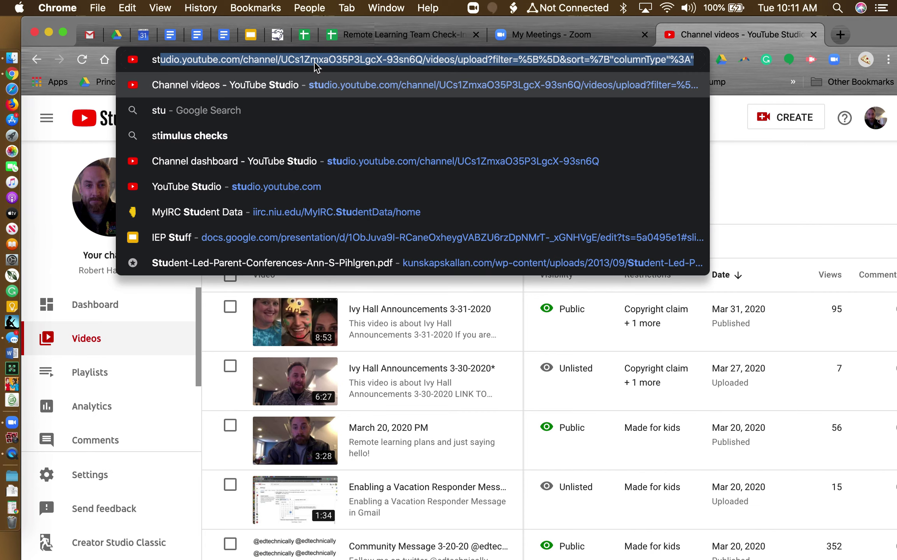
text(dio.youtu)
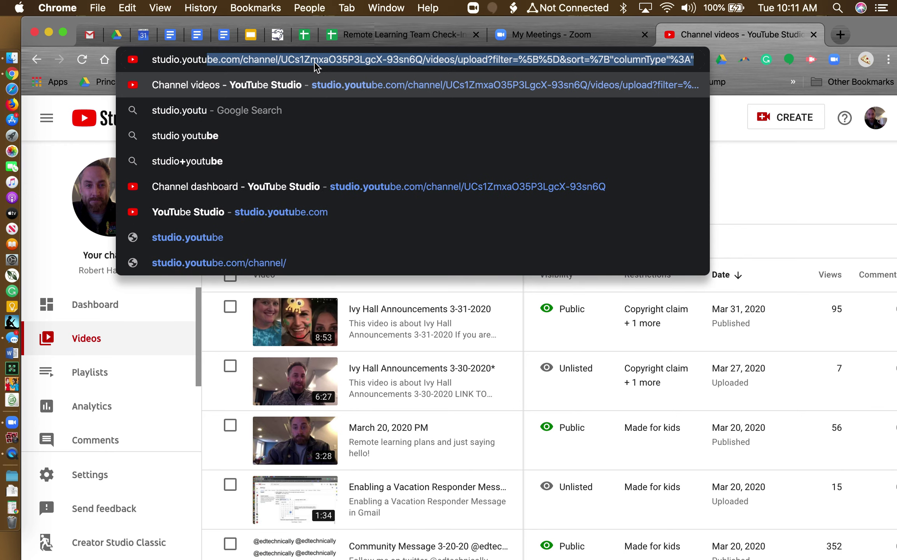
text(be.com/)
key(BackSpace)
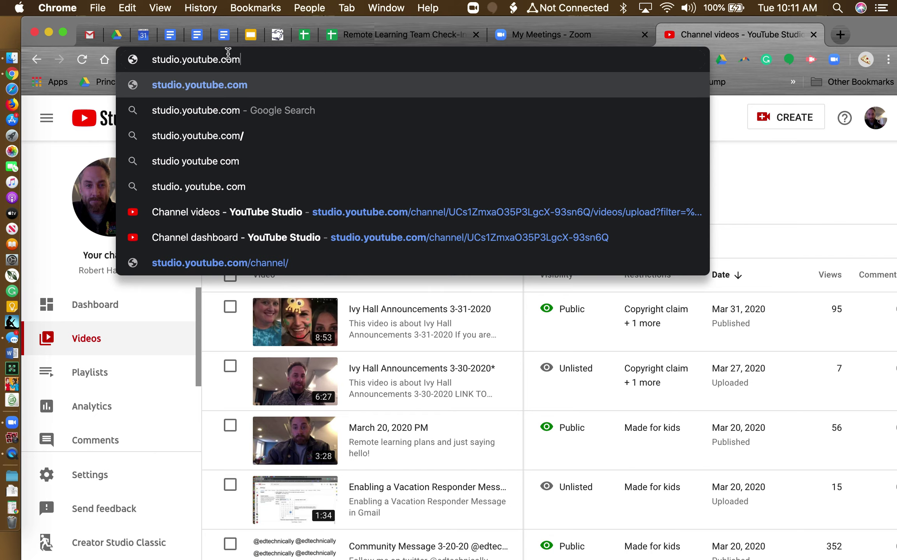
click(167, 52)
key(Return)
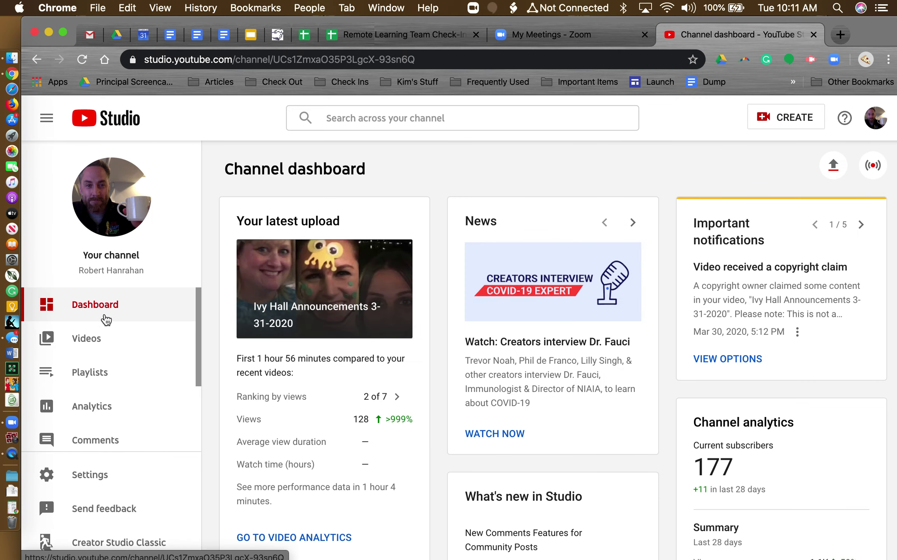
Show the channel's full list of playlists from the Studio sidebar.
click(91, 377)
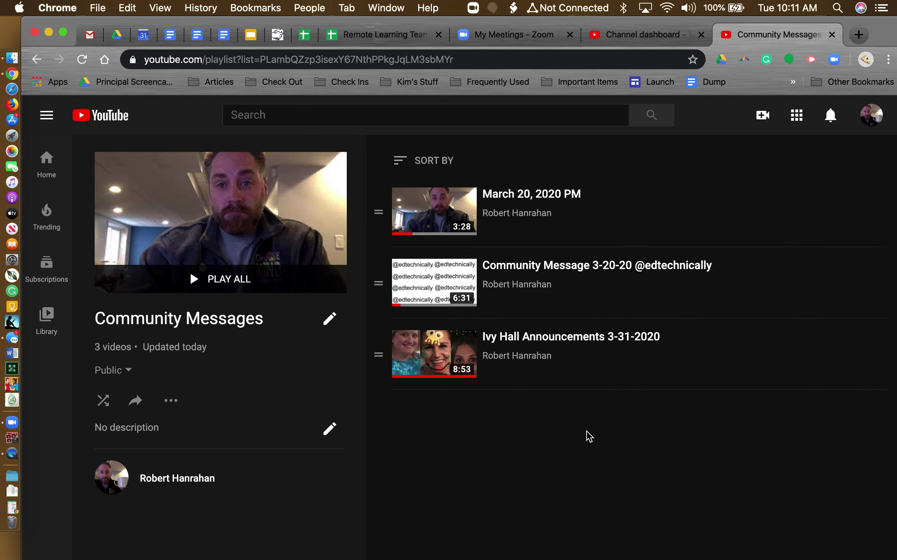
Confirm the playlist stays Public and copy its share link from the Share dialog.
click(126, 371)
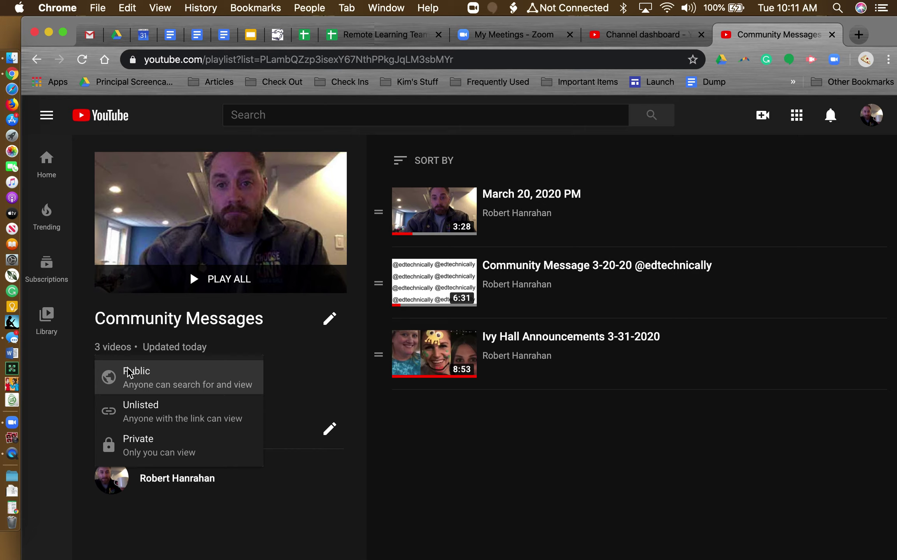
click(176, 376)
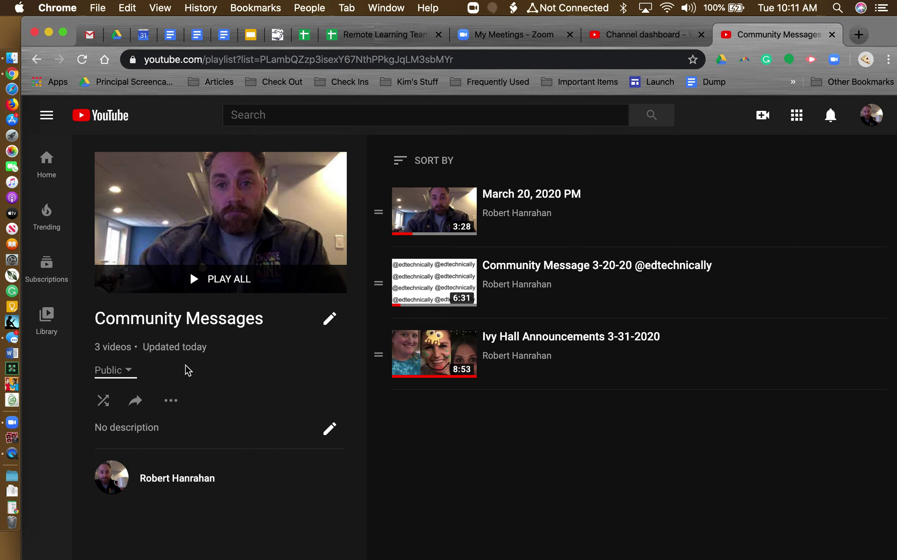
click(137, 402)
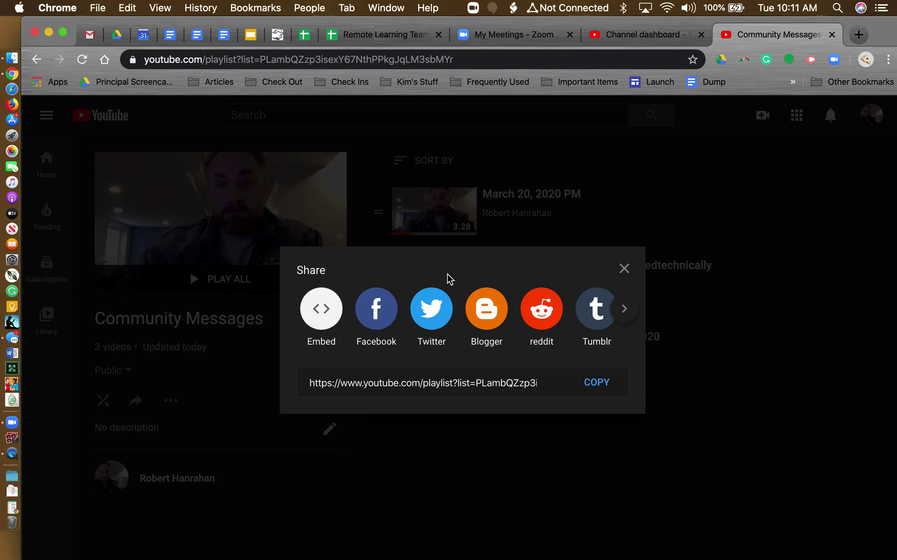
click(427, 385)
right_click(429, 386)
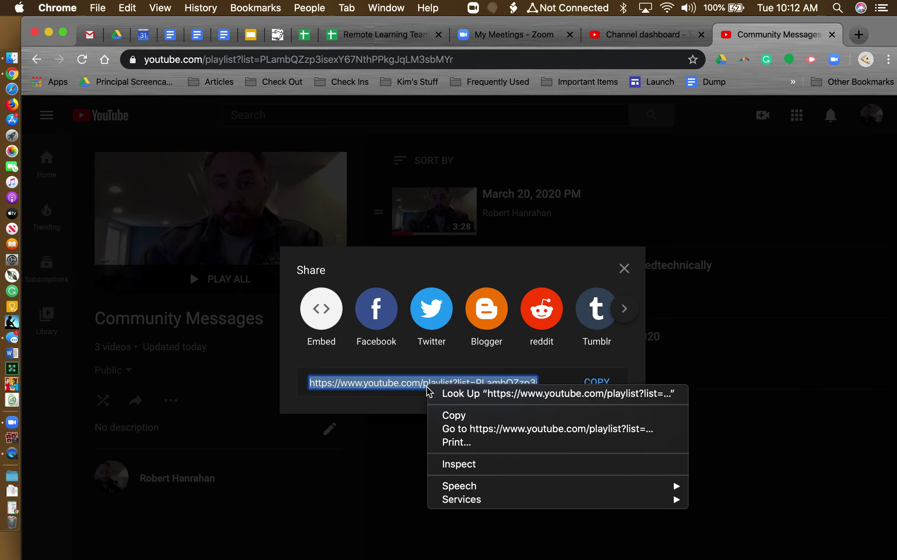
click(460, 421)
click(624, 268)
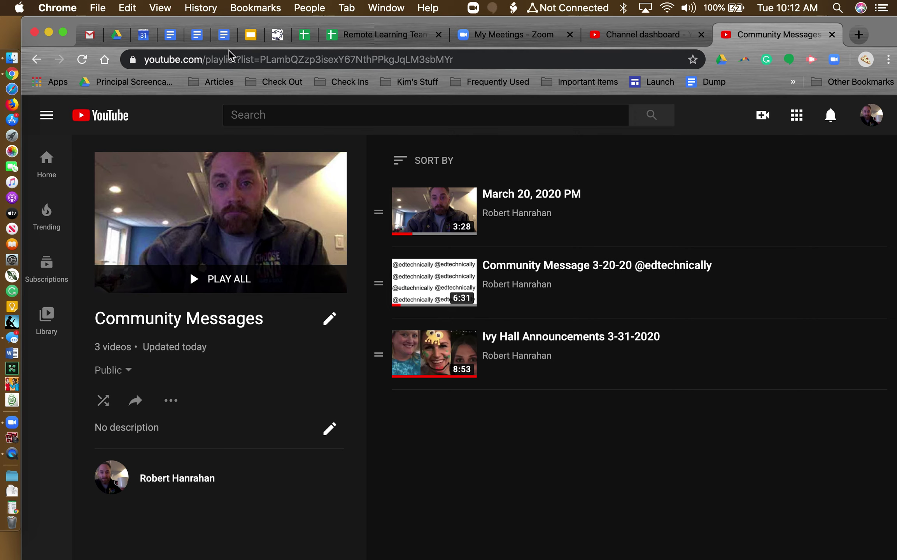
Switch to the Principals Message Dump document and begin creating a new document.
click(224, 35)
click(73, 128)
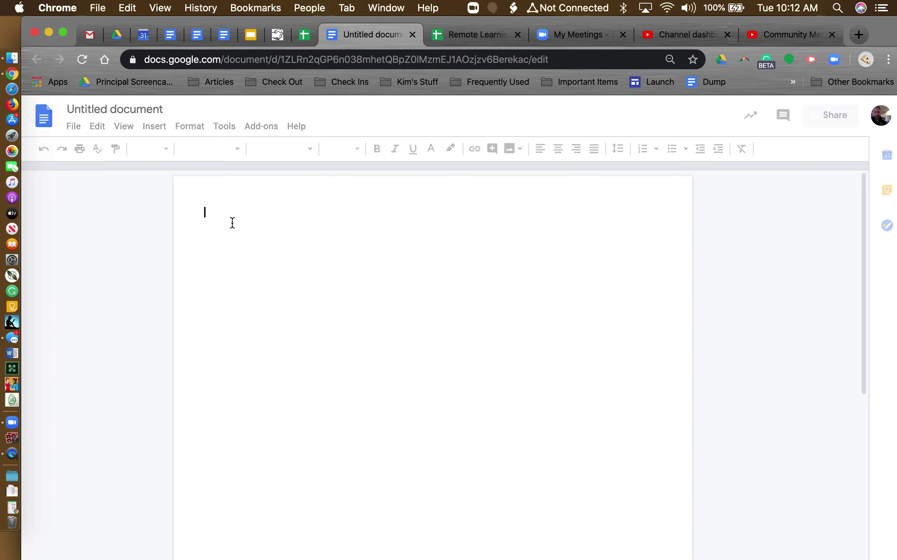
text(Com)
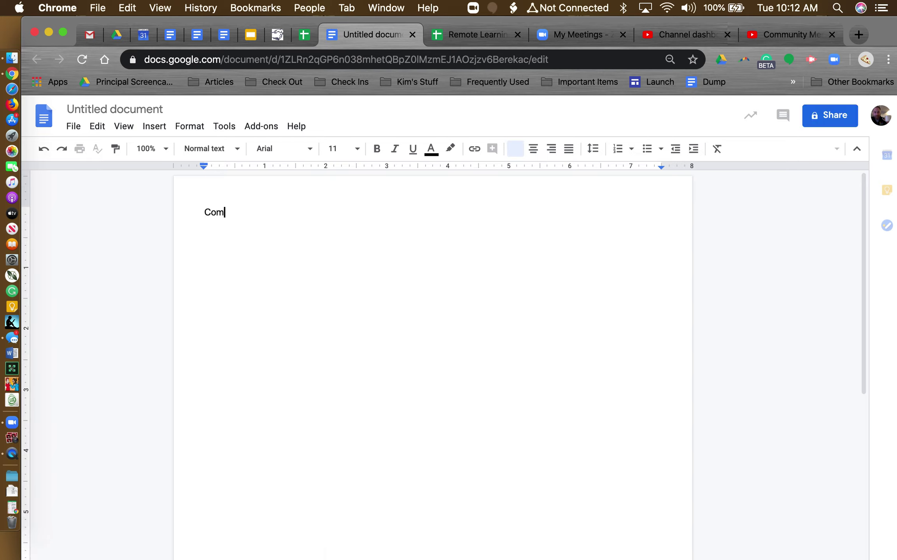
text(munity Playlist )
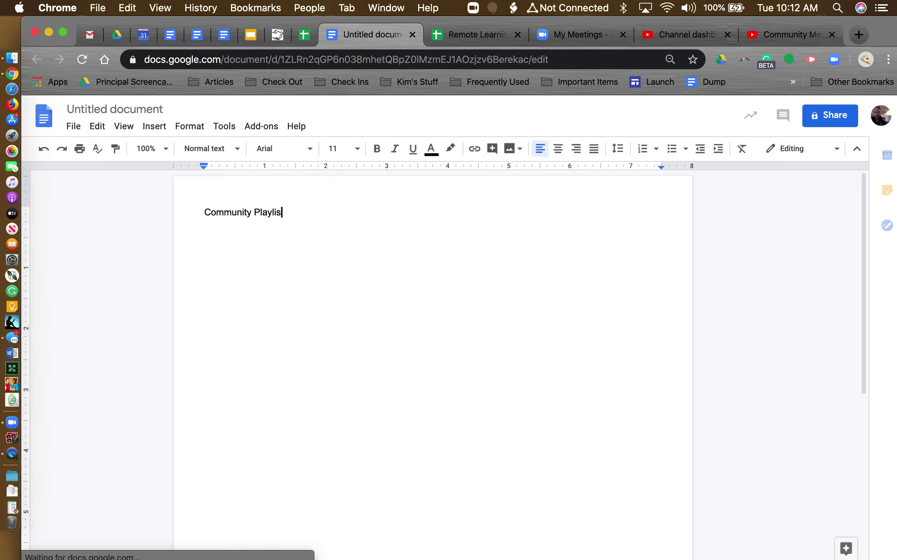
text(Link)
Paste the playlist link on a new line under the heading, then return to the playlist tab.
key(Return)
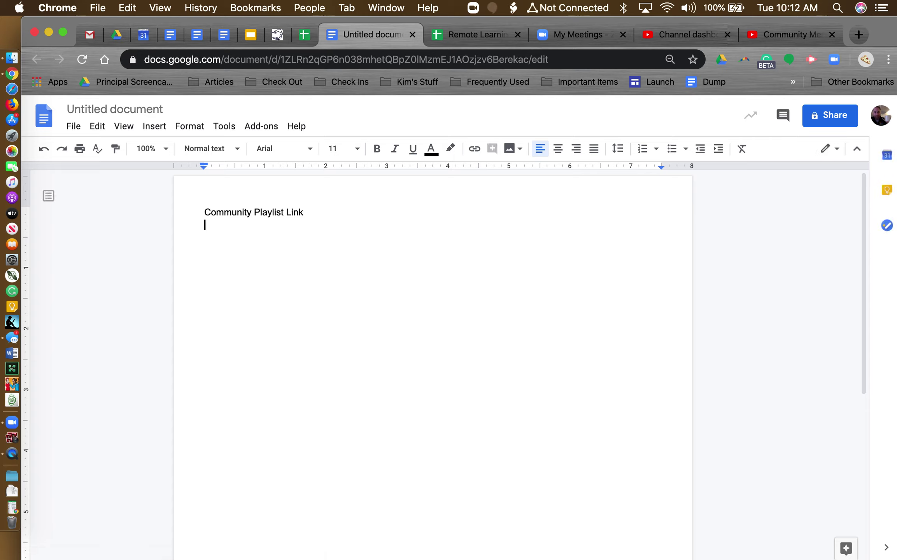
key(super+v)
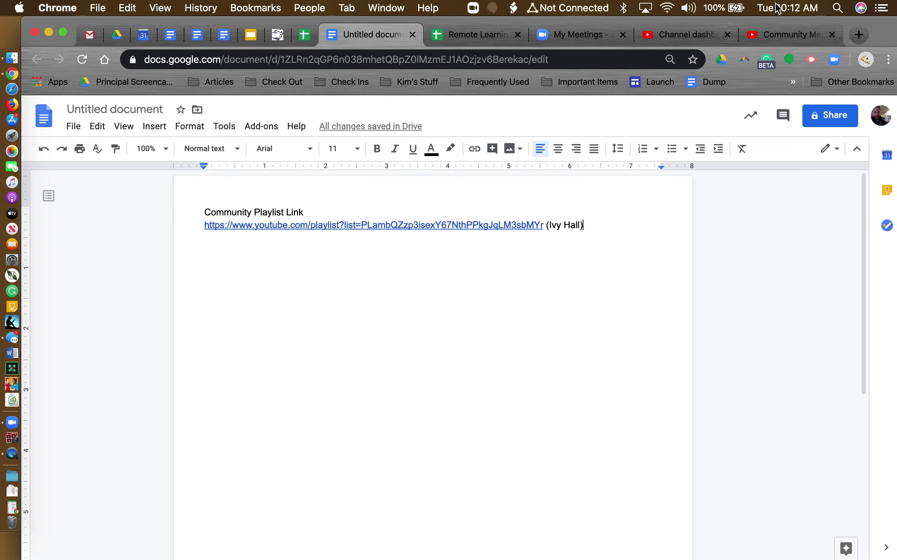
click(782, 38)
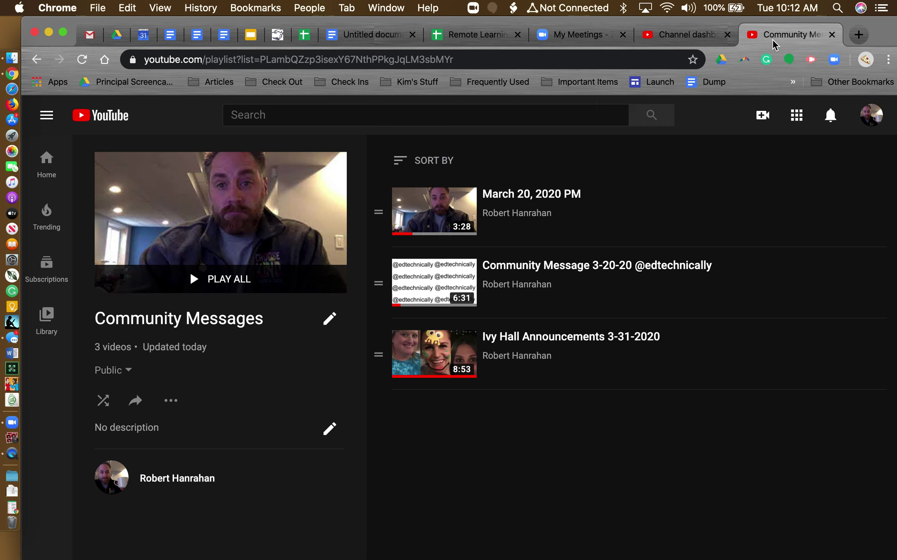
Load the playlist link in a new tab and play the Ivy Hall Announcements 3-31-2020 video.
click(855, 37)
key(super+v)
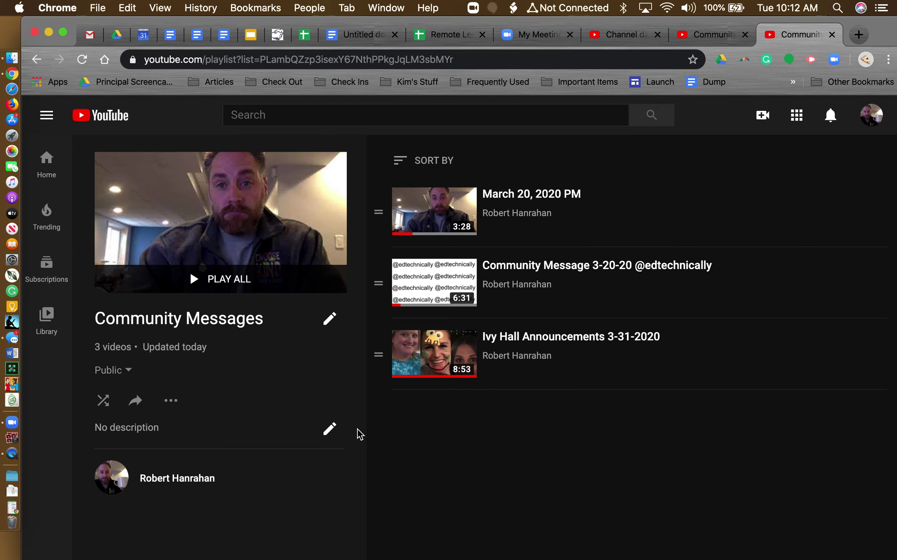
mouse_move(627, 354)
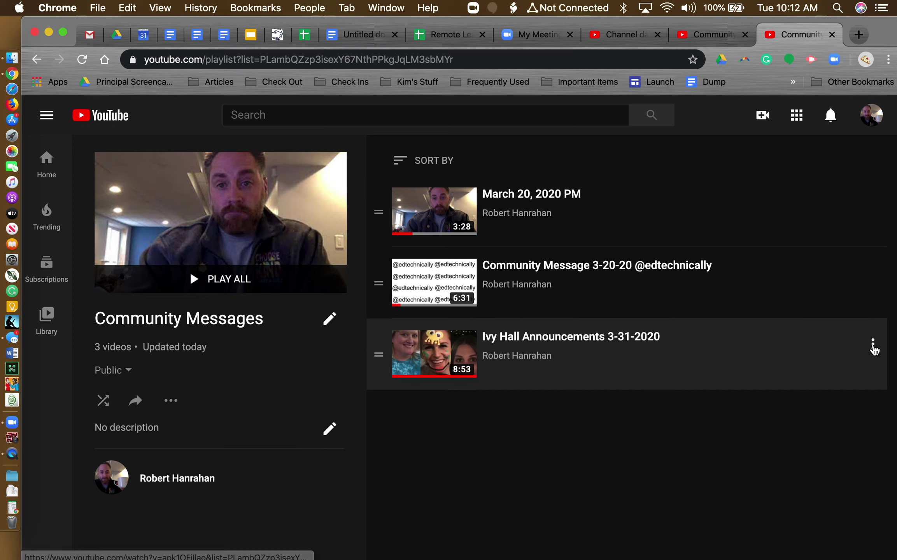
click(873, 347)
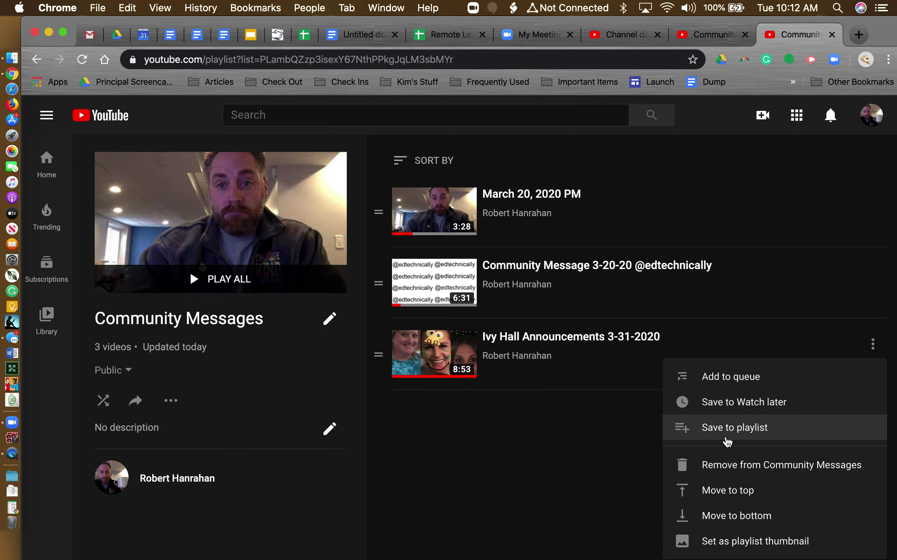
click(451, 348)
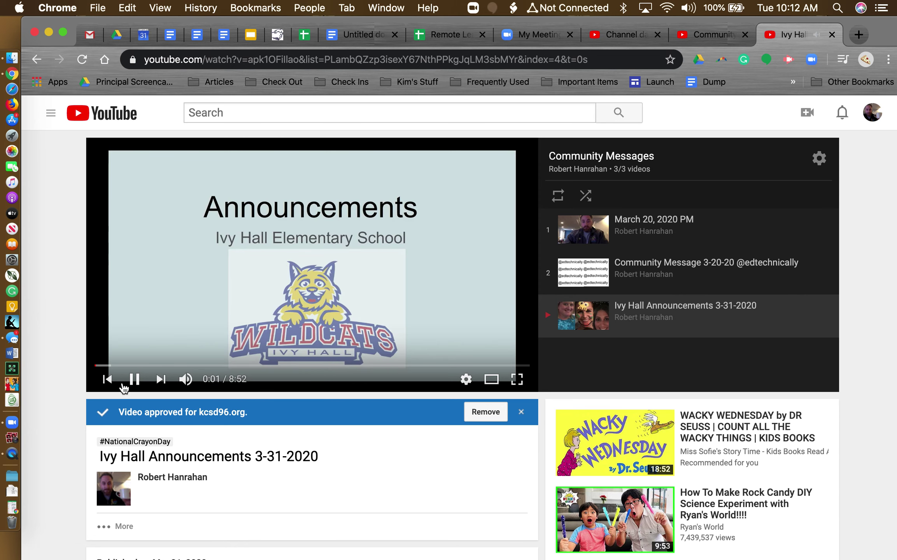
Pause the Ivy Hall video and start a fresh browser tab for YouTube.
click(134, 379)
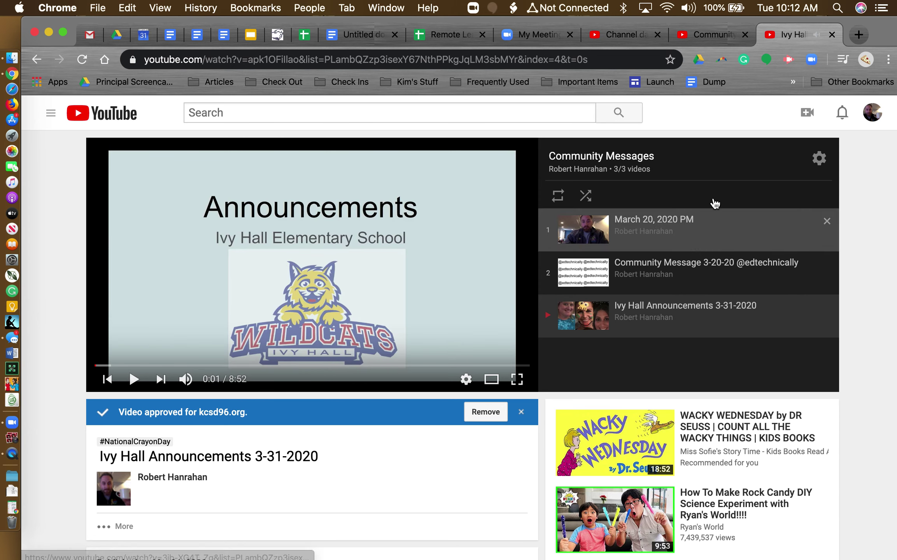
click(858, 36)
text(youtube.com)
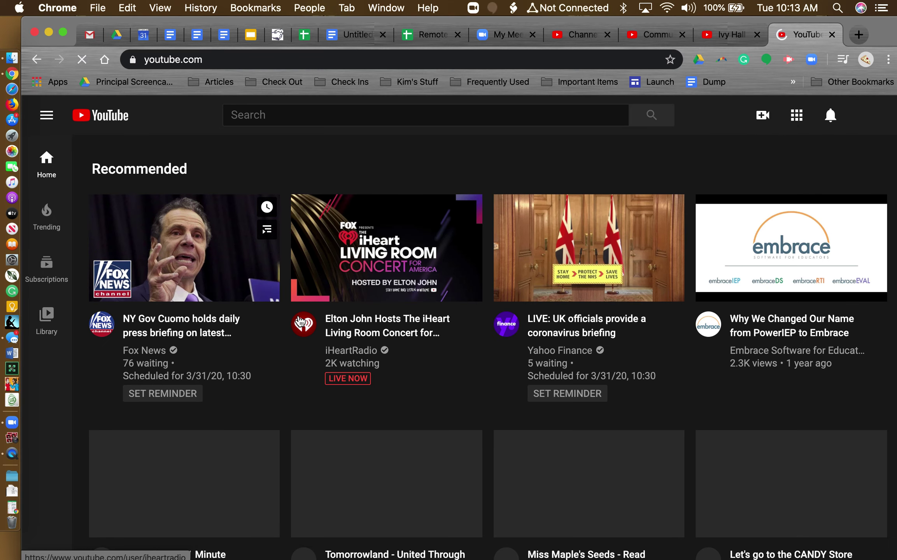
scroll(298, 322, down, 3)
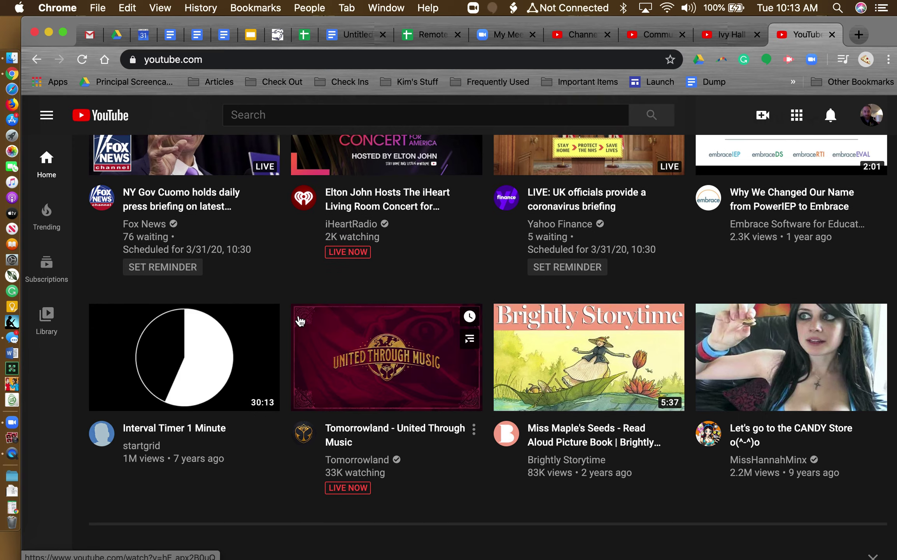
scroll(298, 321, up, 3)
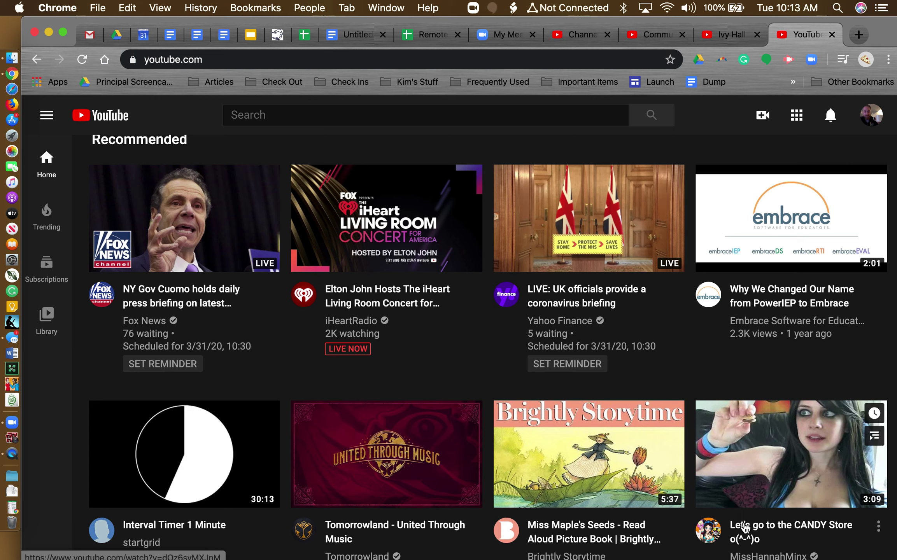
mouse_move(790, 358)
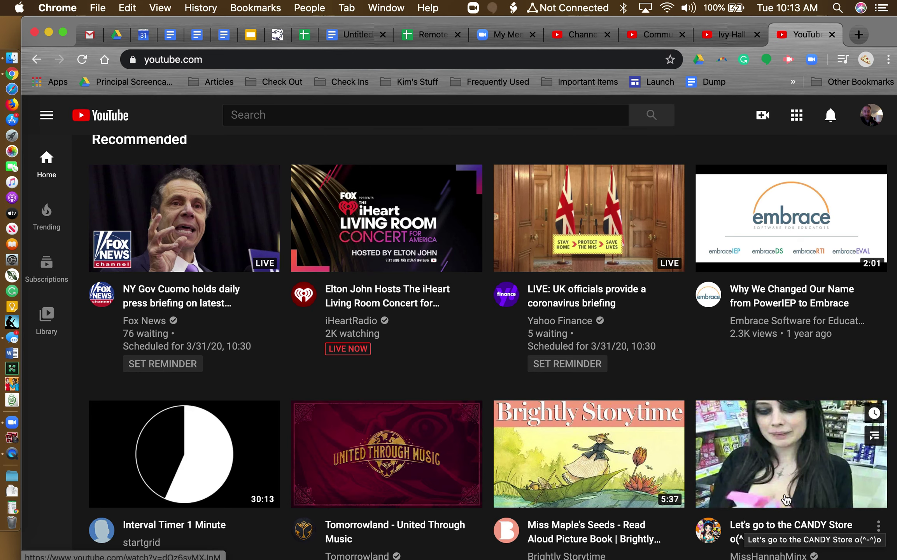
Check the CANDY Store video's save-to-playlist options without saving, then play the NY Gov Cuomo briefing.
click(880, 530)
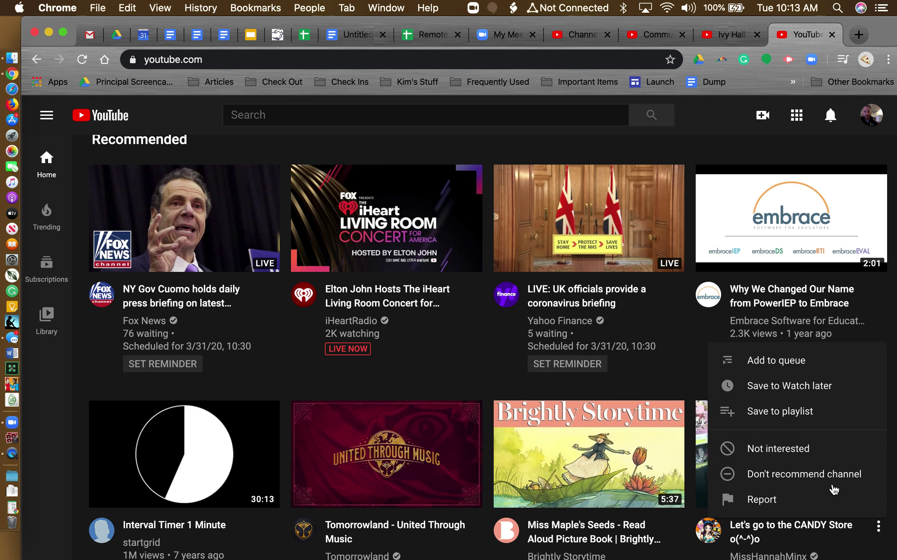
click(779, 412)
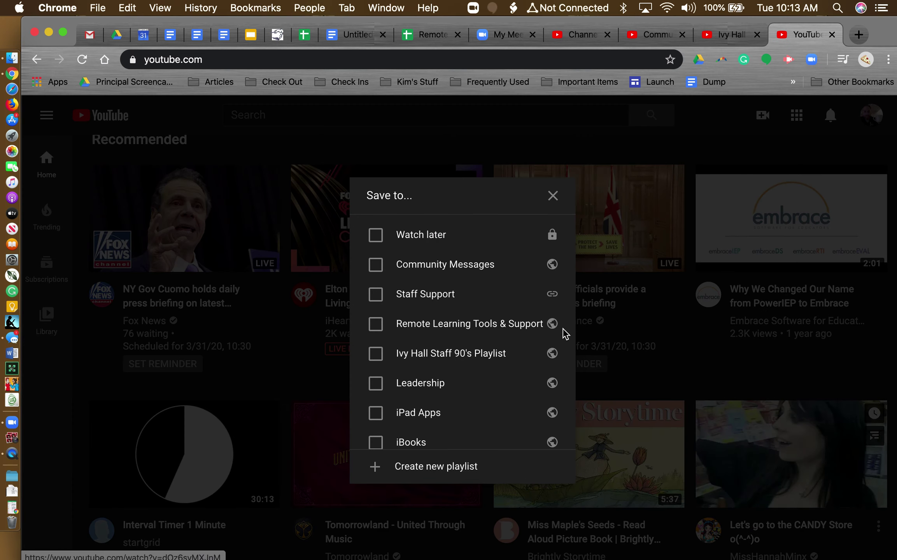
scroll(475, 294, down, 1)
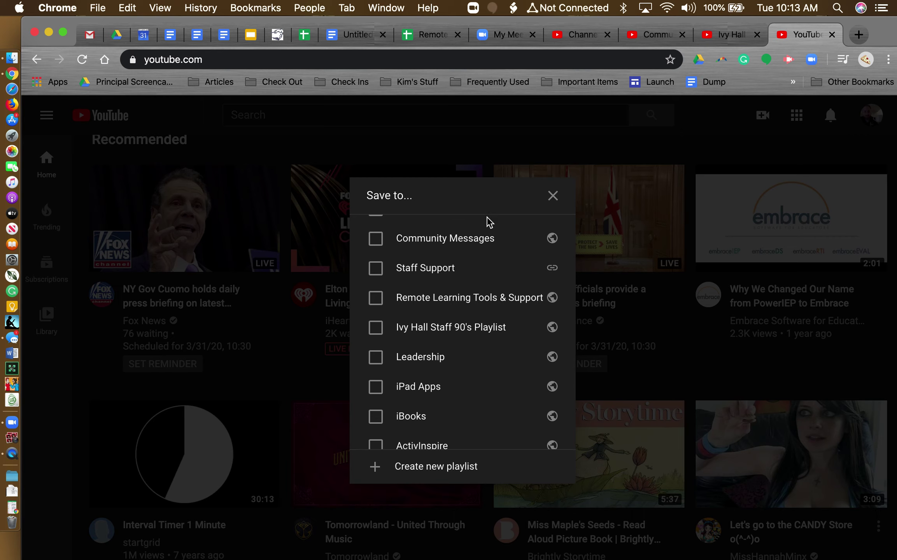
click(553, 196)
click(255, 233)
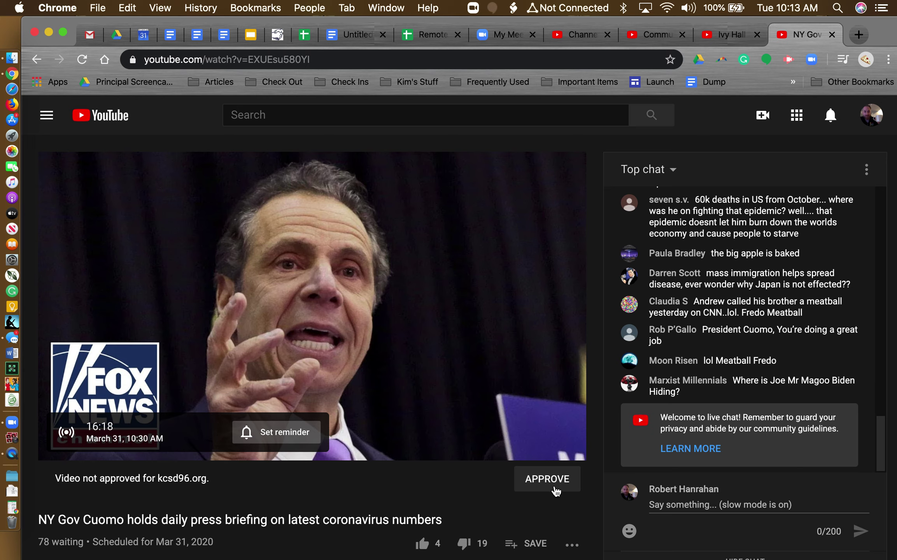
Return through the playlist tabs to the Studio dashboard and toggle its navigation collapse.
click(729, 35)
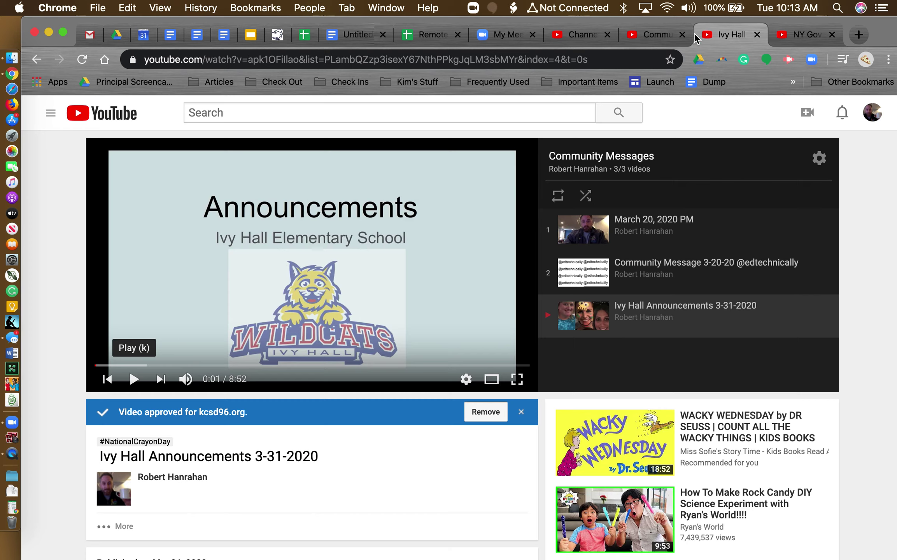
click(660, 32)
click(567, 35)
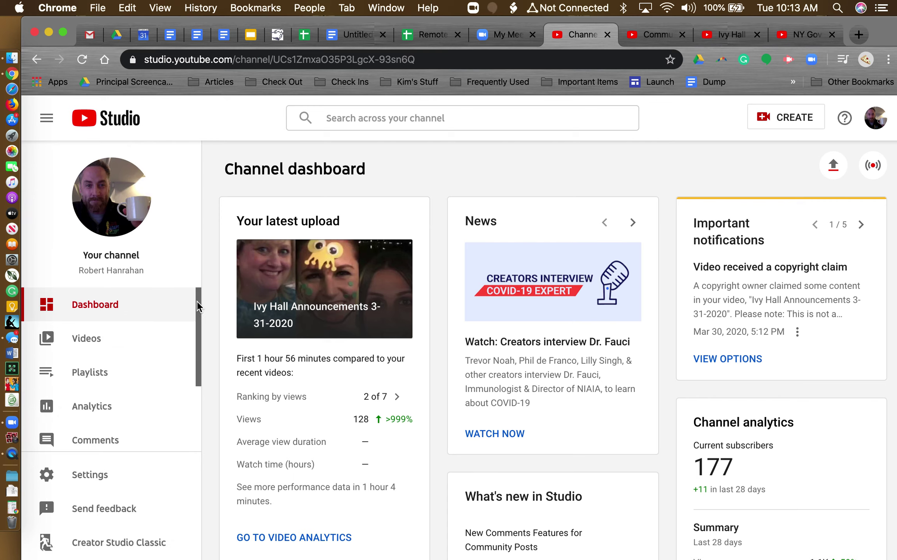
click(46, 119)
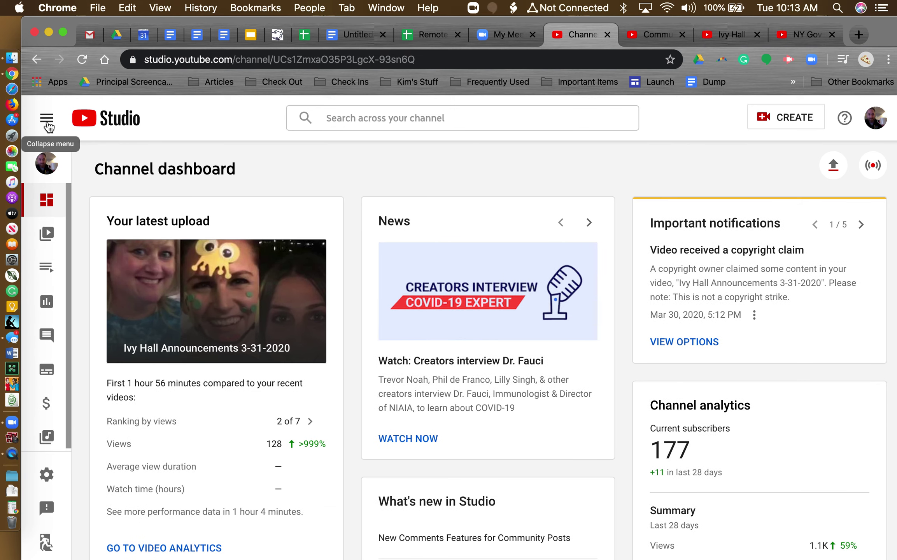
click(46, 119)
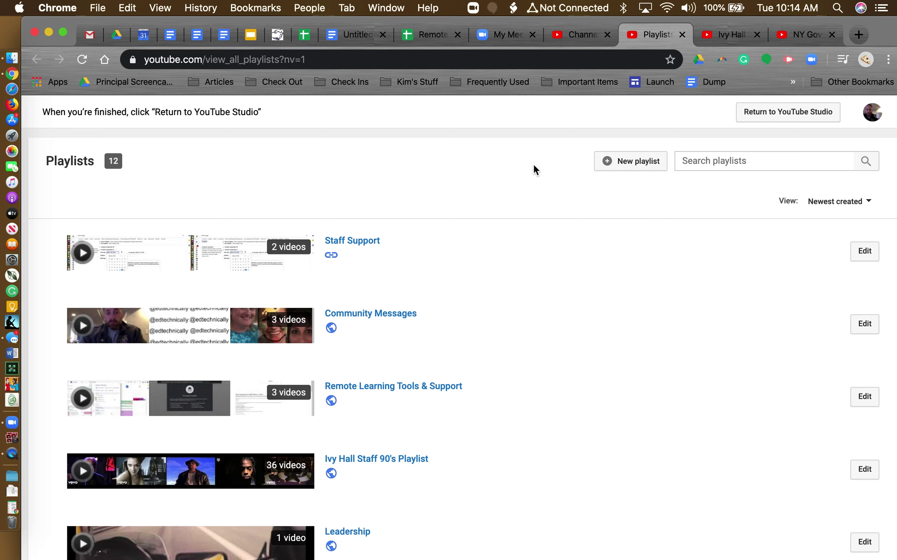
From the Studio dashboard, bring up the channel's Videos list.
click(593, 31)
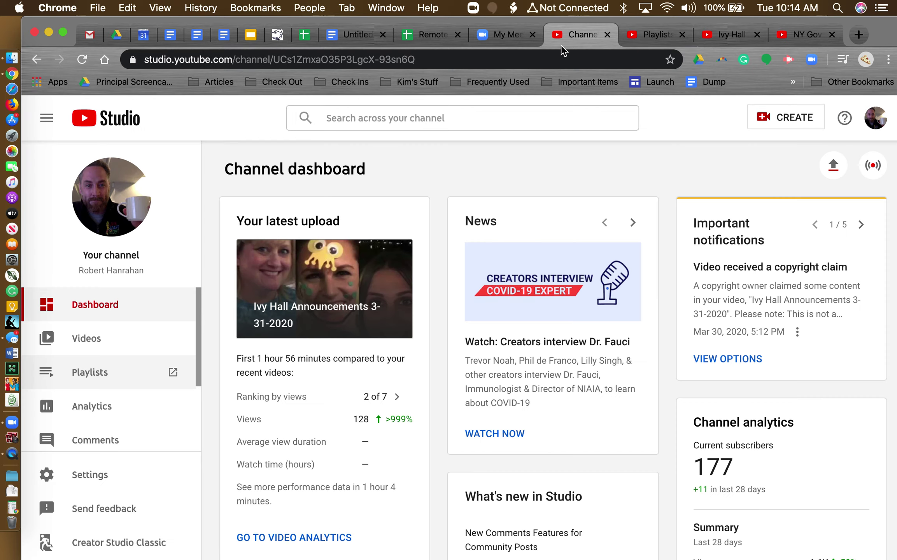
click(90, 343)
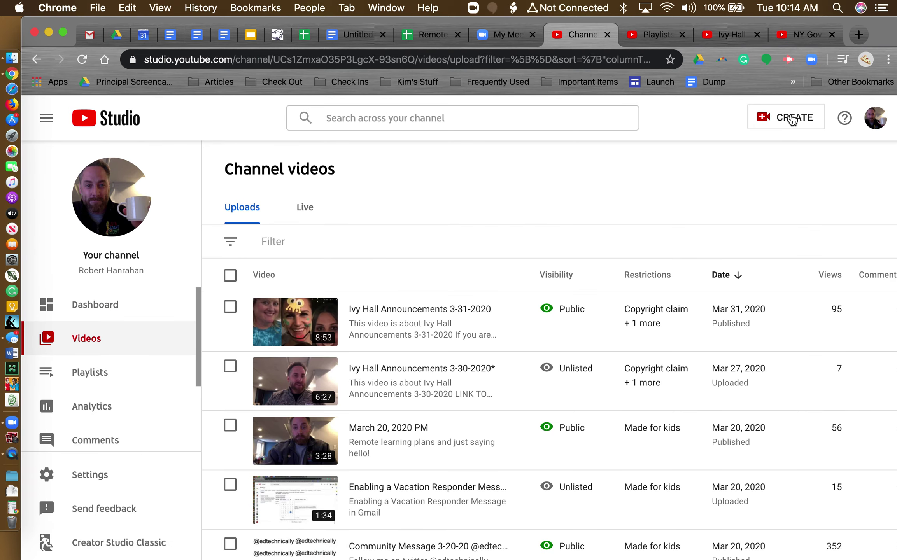
Launch Photo Booth via Spotlight and record a short webcam clip in video mode.
click(845, 8)
text(p)
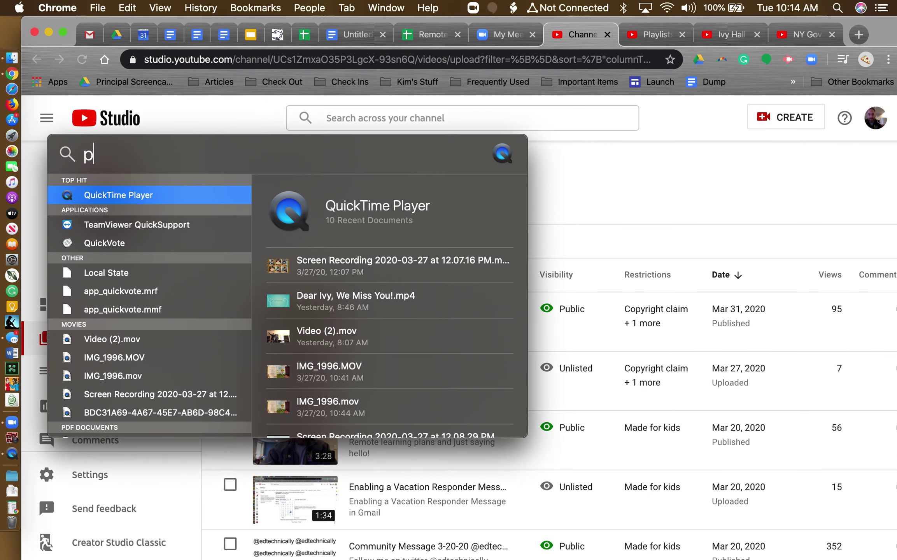
text(hoto Booth)
key(Return)
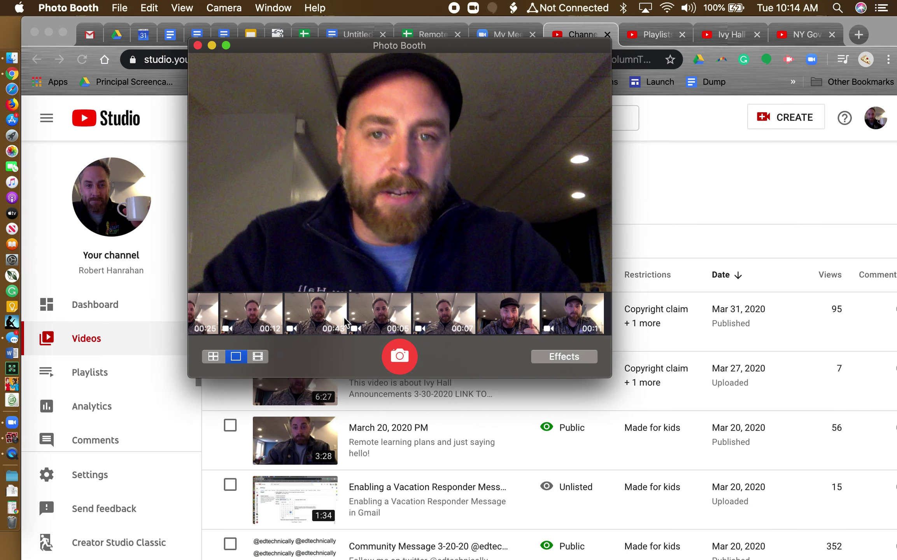
click(258, 357)
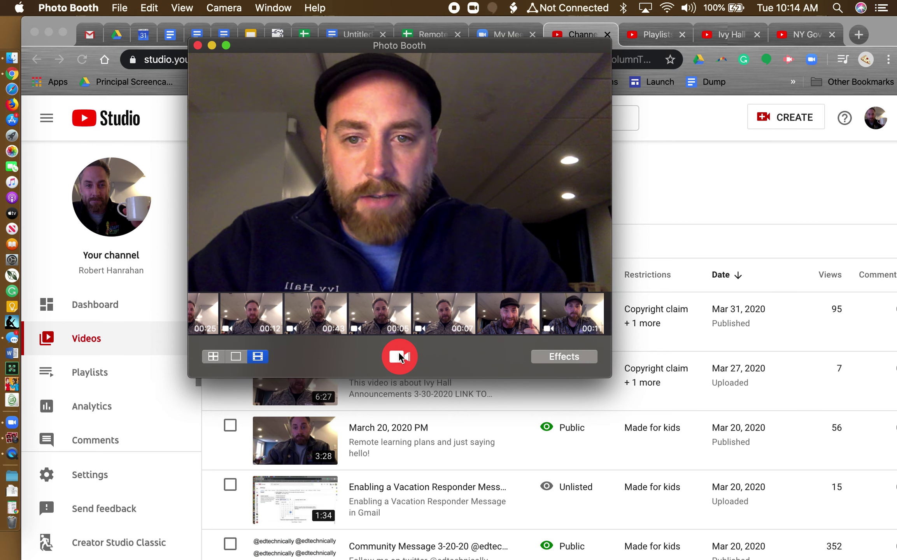
click(414, 358)
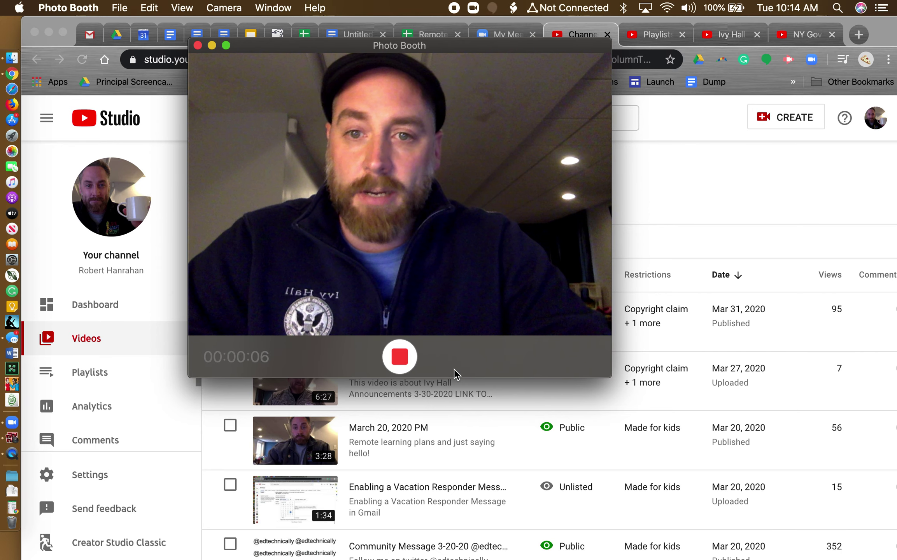
click(397, 355)
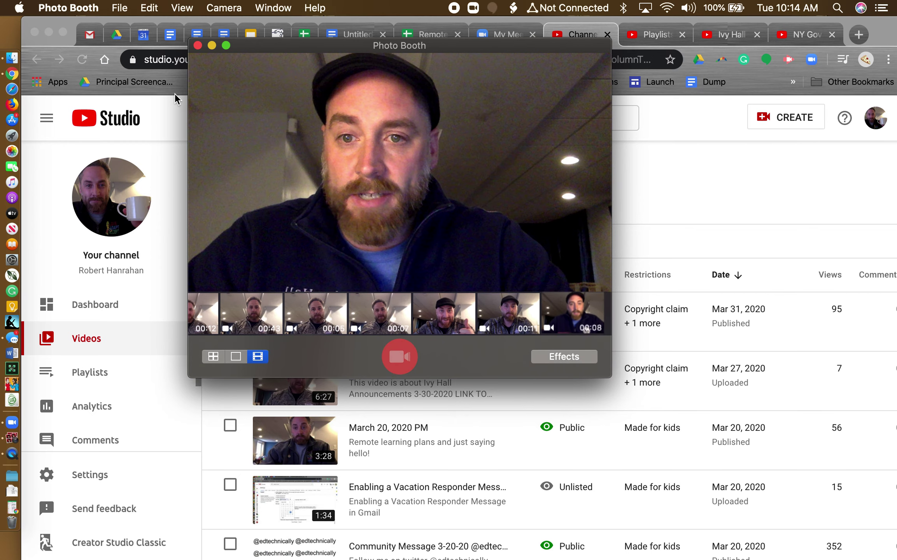
Save the 8-second clip to the desktop, quit Photo Booth and restore YouTube Studio's Create menu.
click(48, 32)
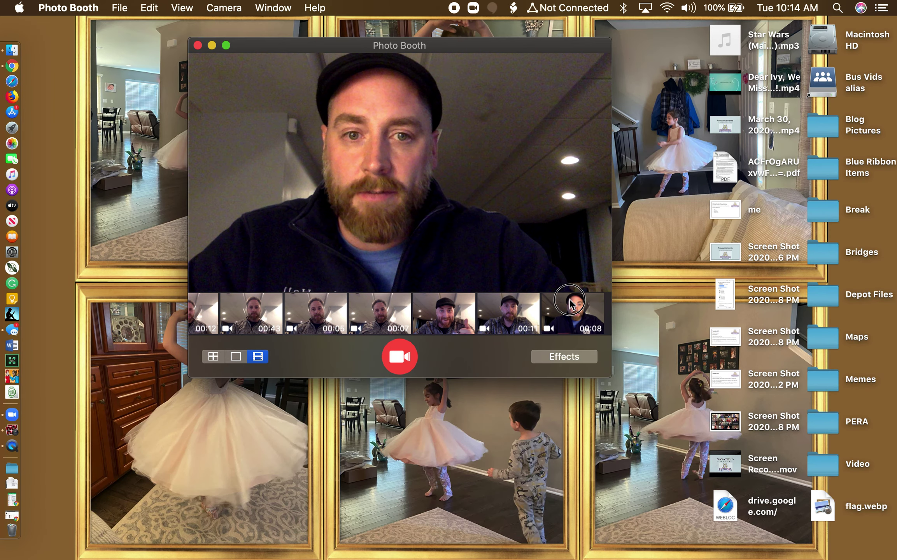
drag(570, 309, 494, 449)
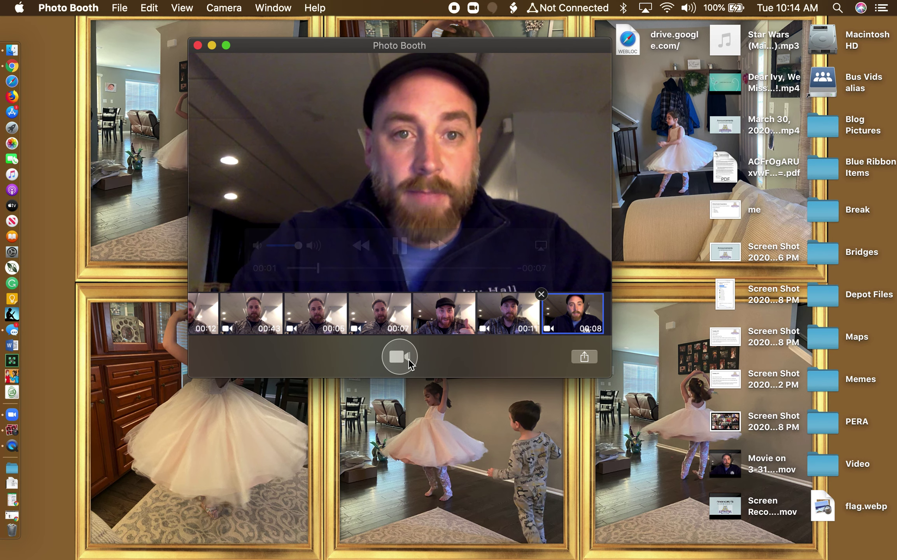
click(198, 44)
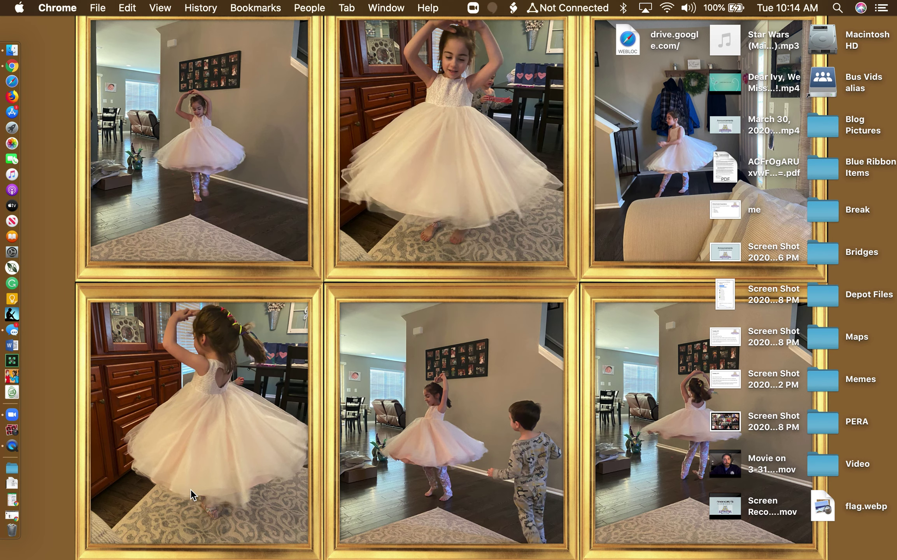
click(730, 473)
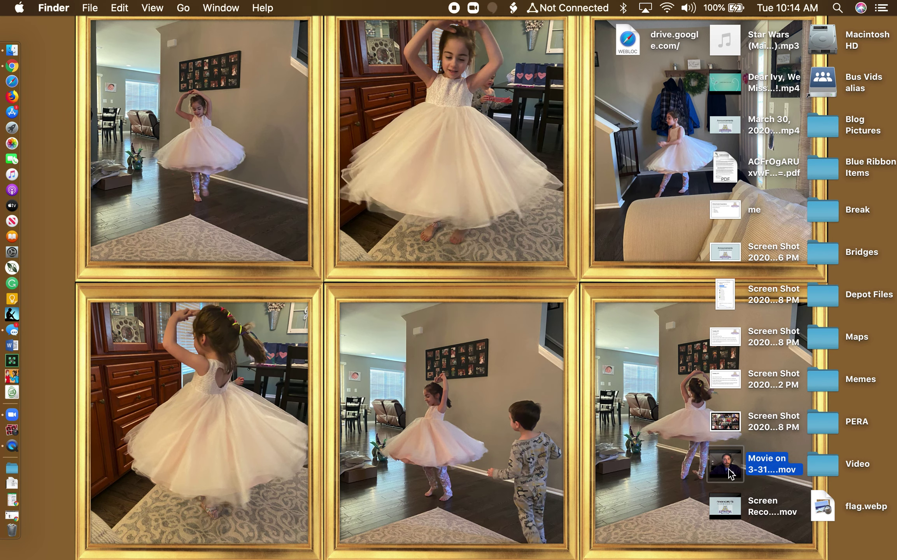
click(12, 516)
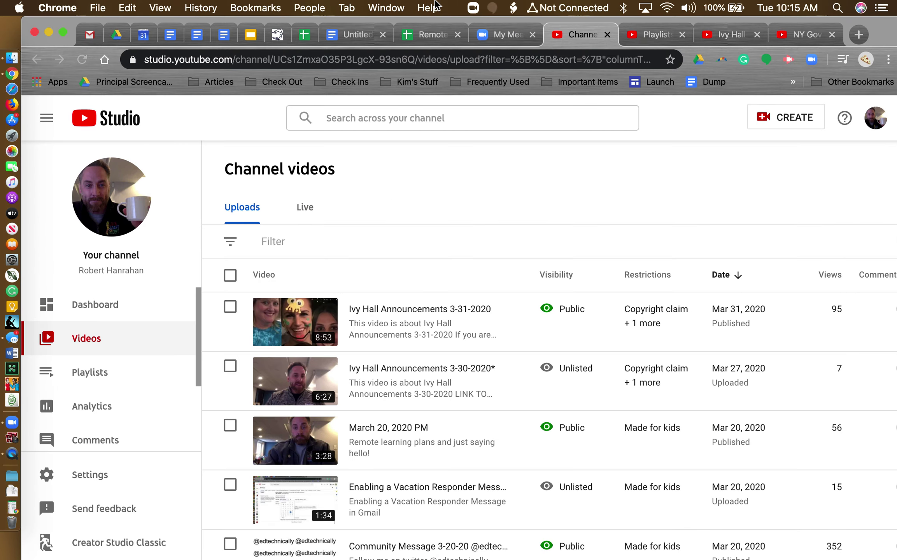
click(771, 117)
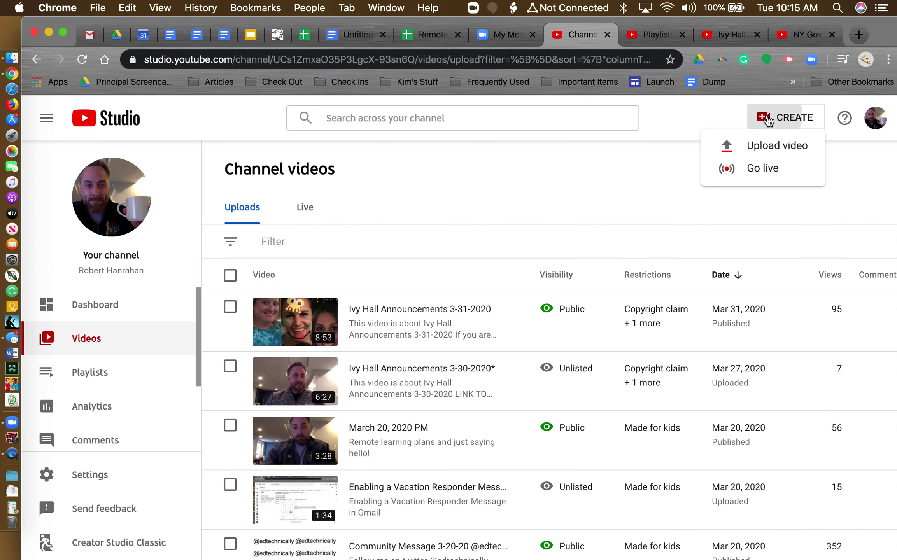
Upload the desktop file Movie on 3-31-20 at 10.14 AM.mov as a new video draft.
click(753, 147)
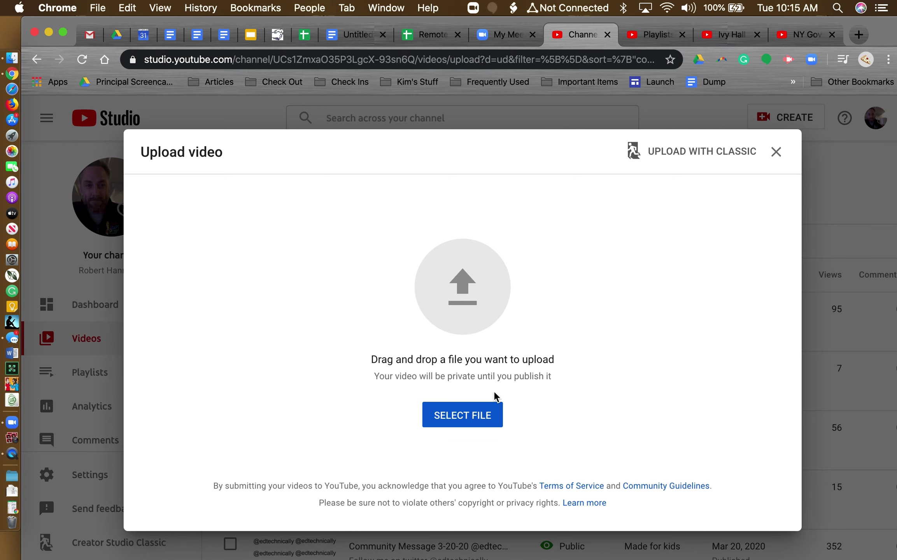
click(468, 420)
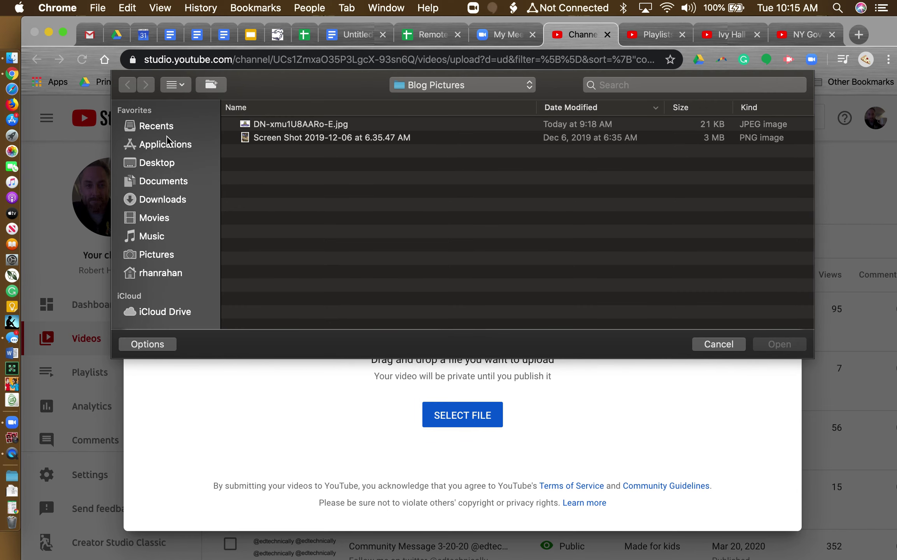
click(166, 162)
click(277, 126)
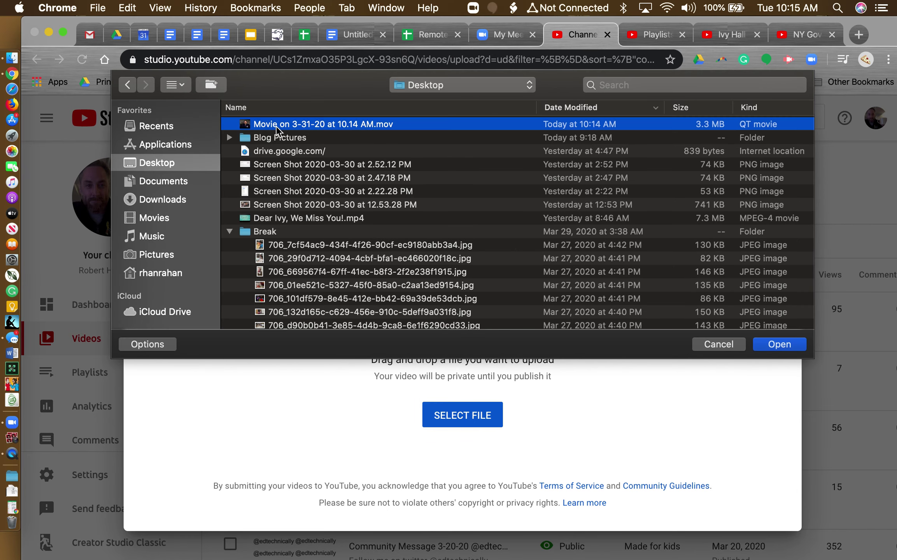
click(767, 342)
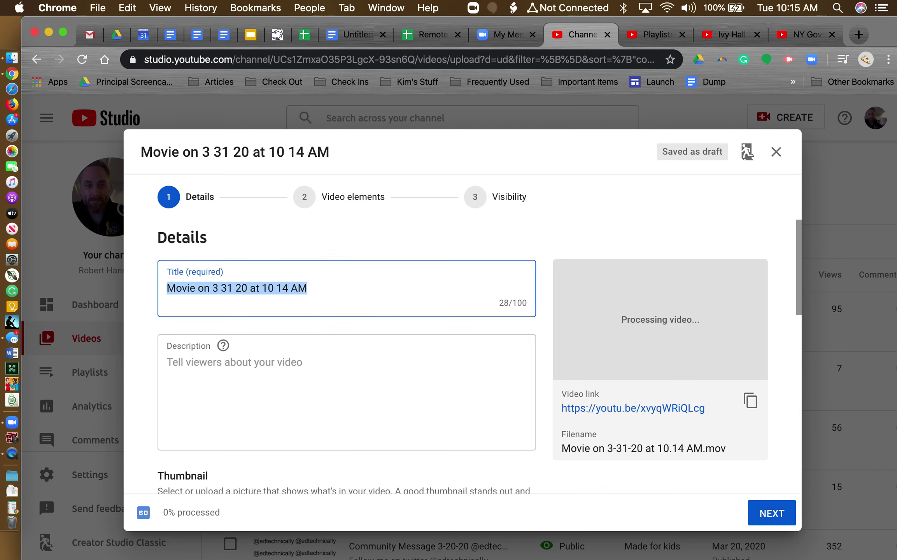
text(Training Video)
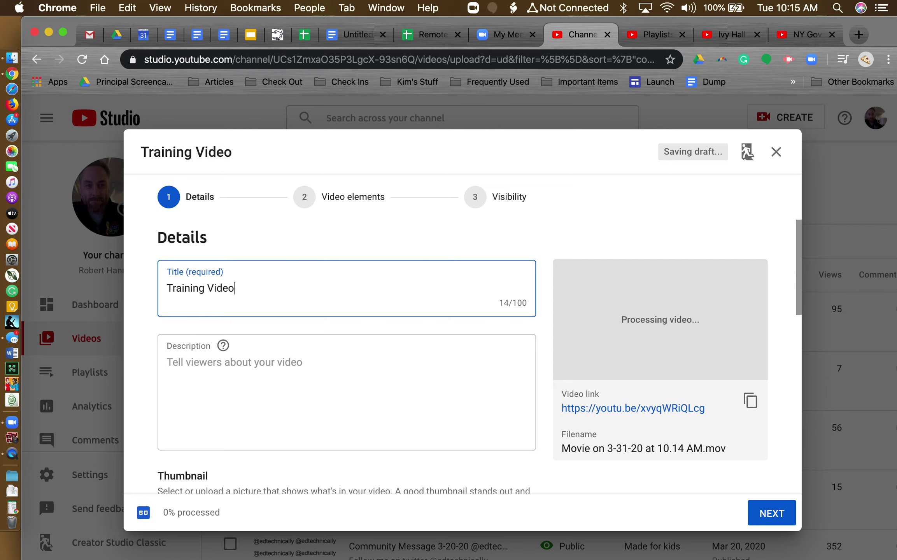
Copy the Training Video title and paste it as the upload's description.
key(Tab)
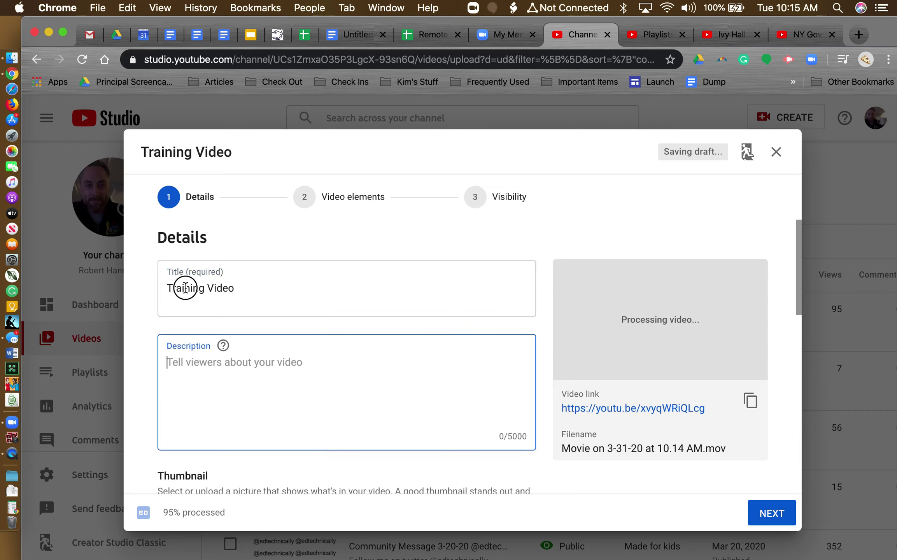
triple_click(198, 287)
key(super+c)
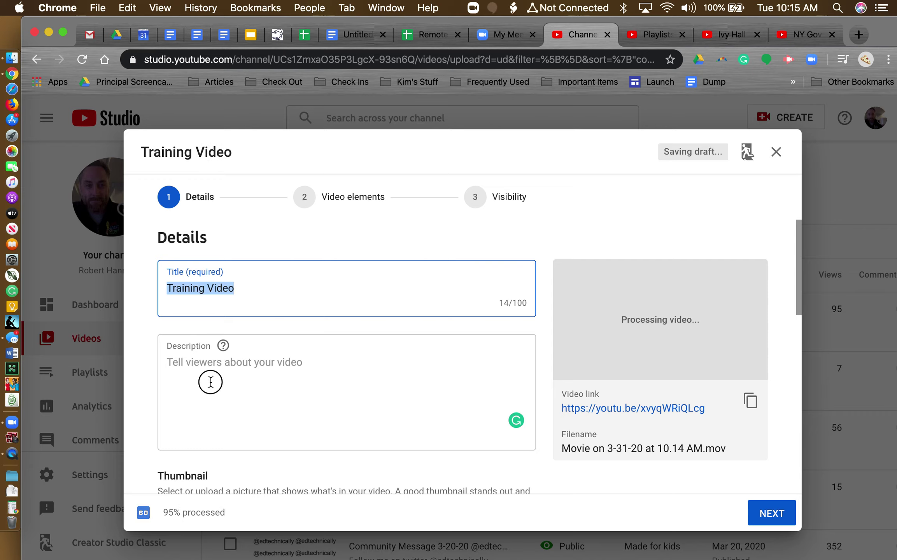
click(210, 380)
key(super+v)
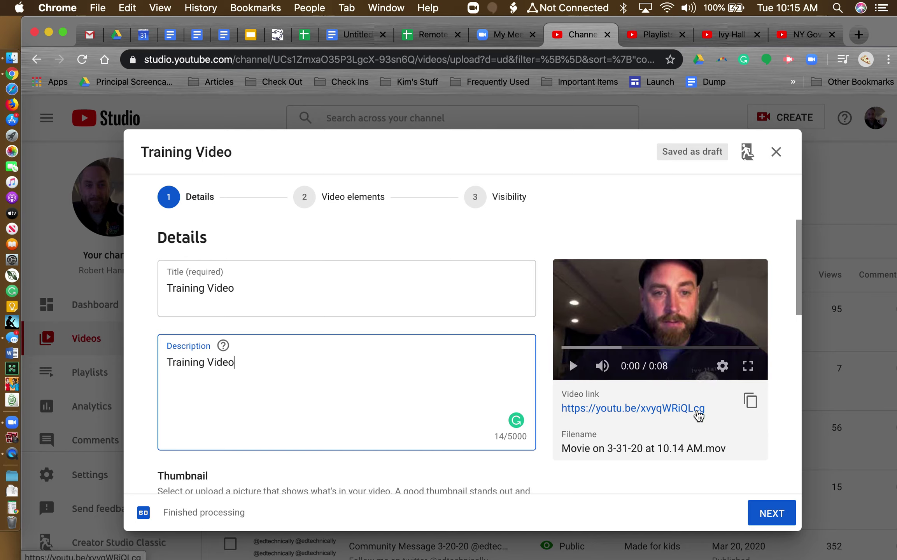
mouse_move(633, 408)
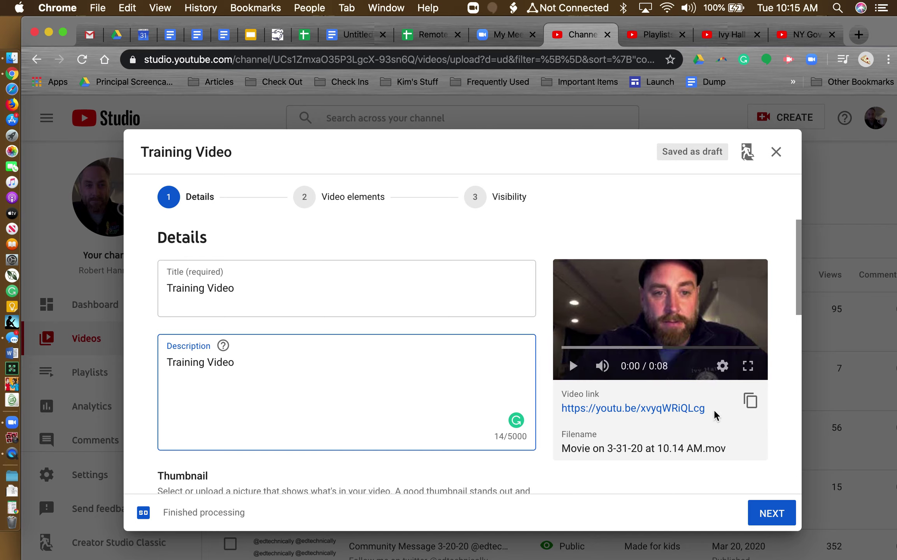
scroll(526, 425, down, 2)
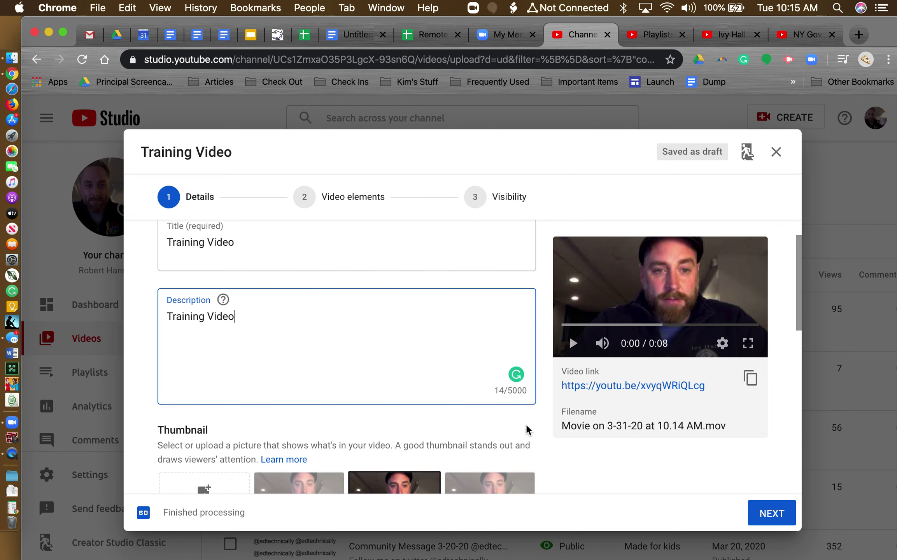
scroll(526, 425, down, 3)
scroll(527, 427, down, 2)
scroll(527, 429, down, 1)
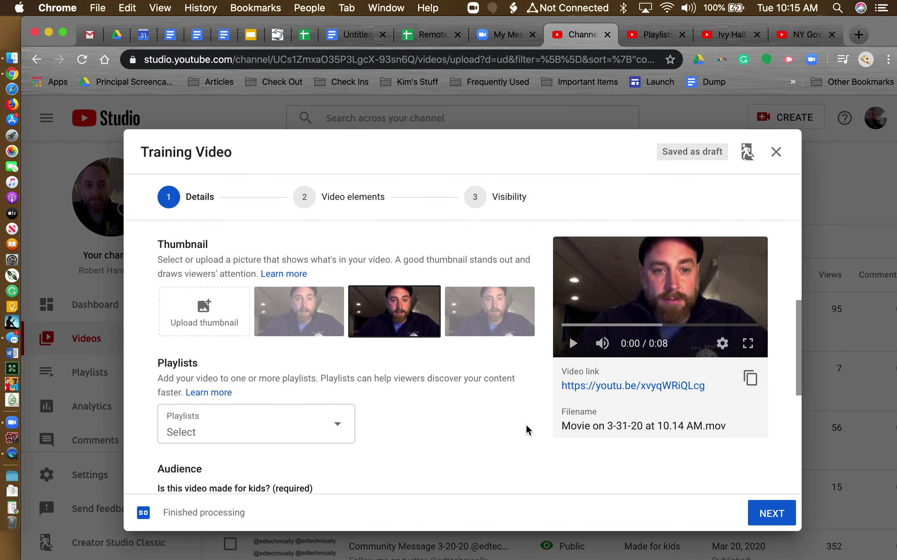
scroll(526, 430, down, 1)
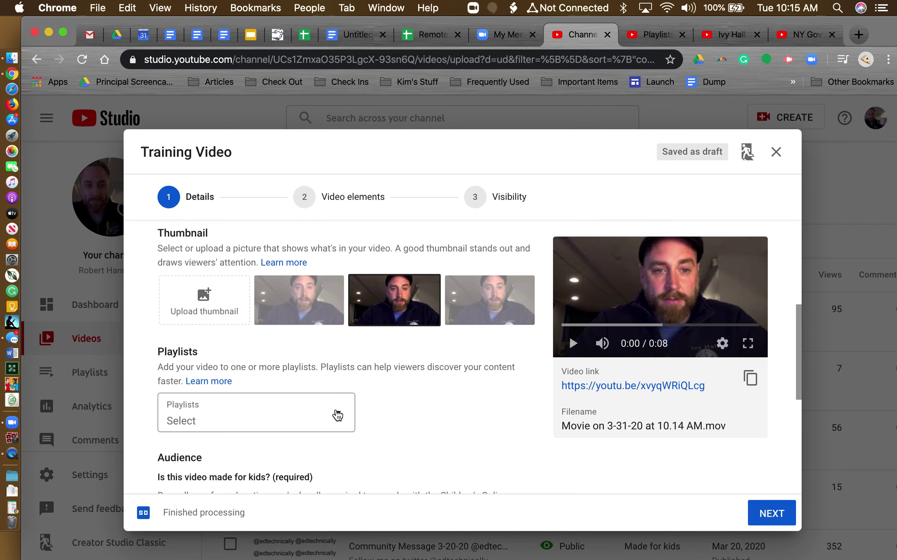
Choose the Community Messages playlist for the video and reveal the further upload settings.
click(337, 416)
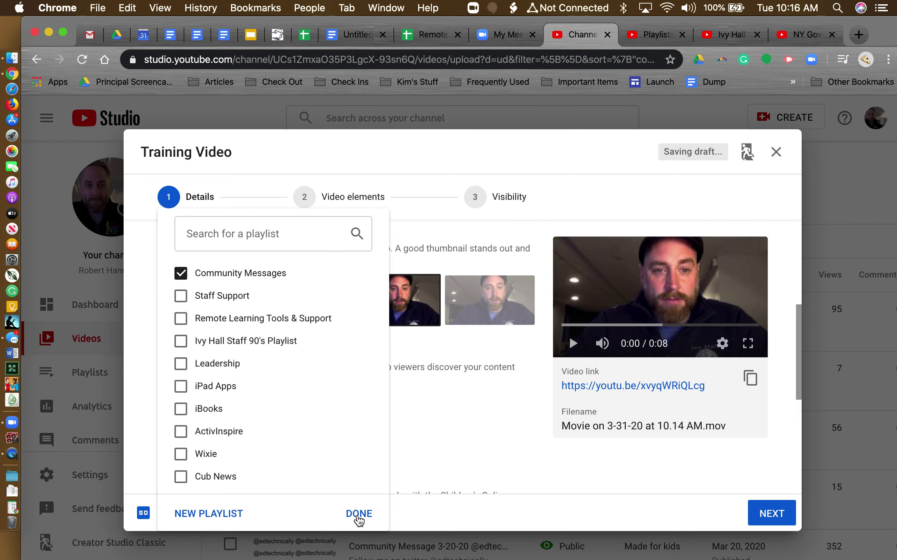
click(358, 518)
scroll(491, 467, down, 2)
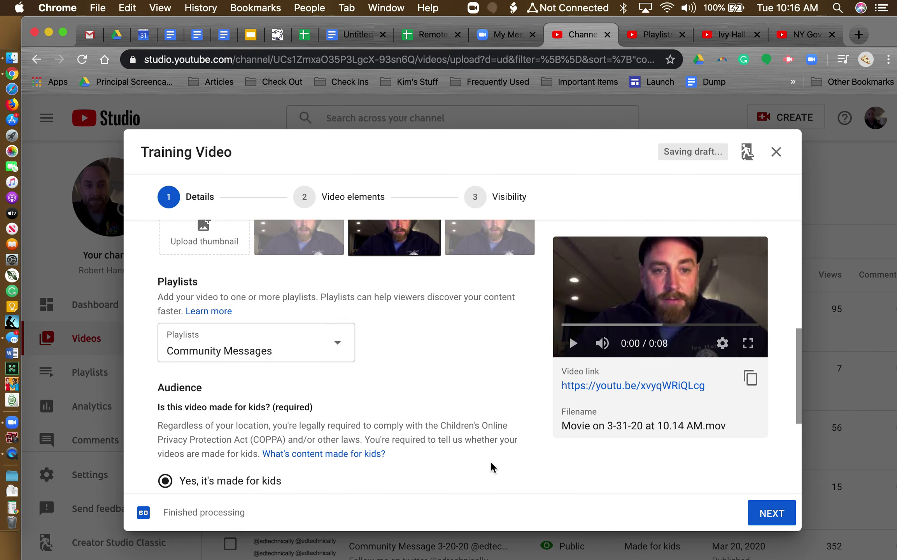
scroll(492, 467, down, 4)
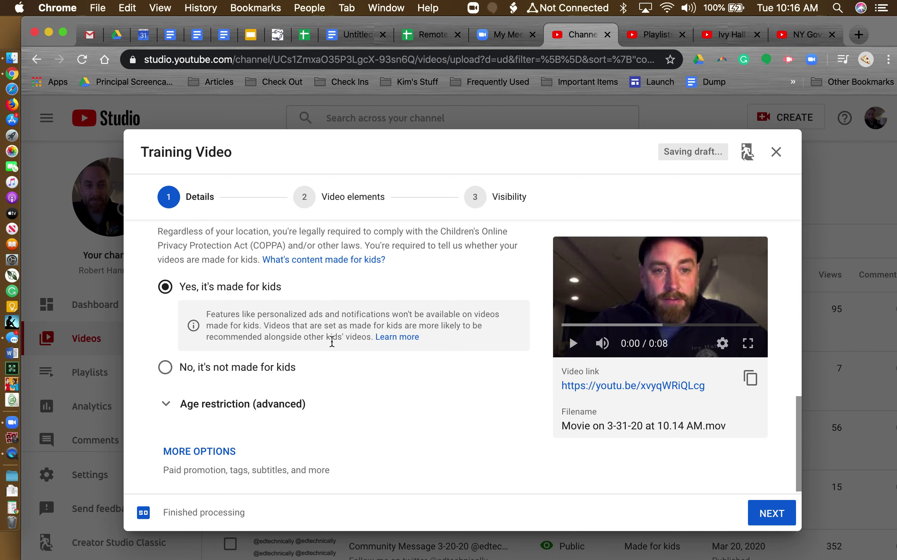
scroll(332, 341, down, 1)
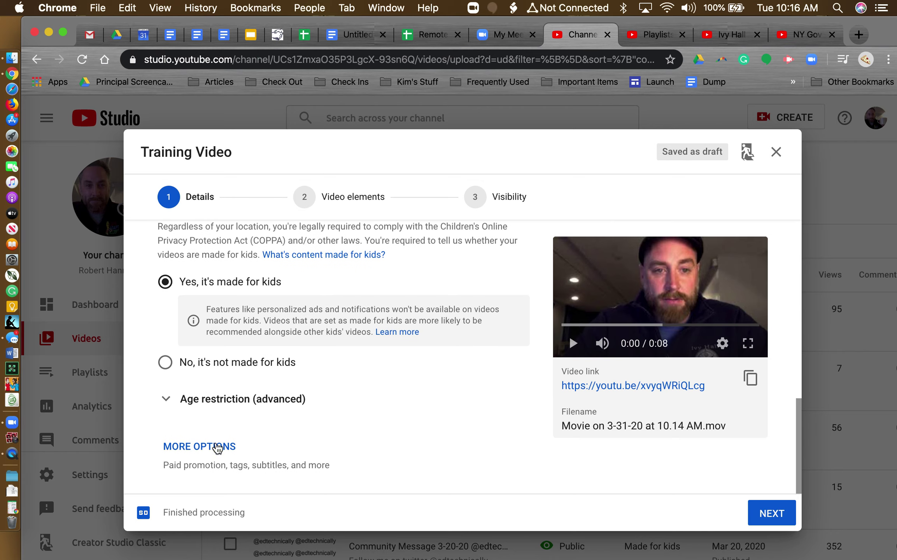
click(216, 448)
scroll(302, 430, down, 1)
scroll(294, 432, down, 2)
scroll(274, 378, down, 2)
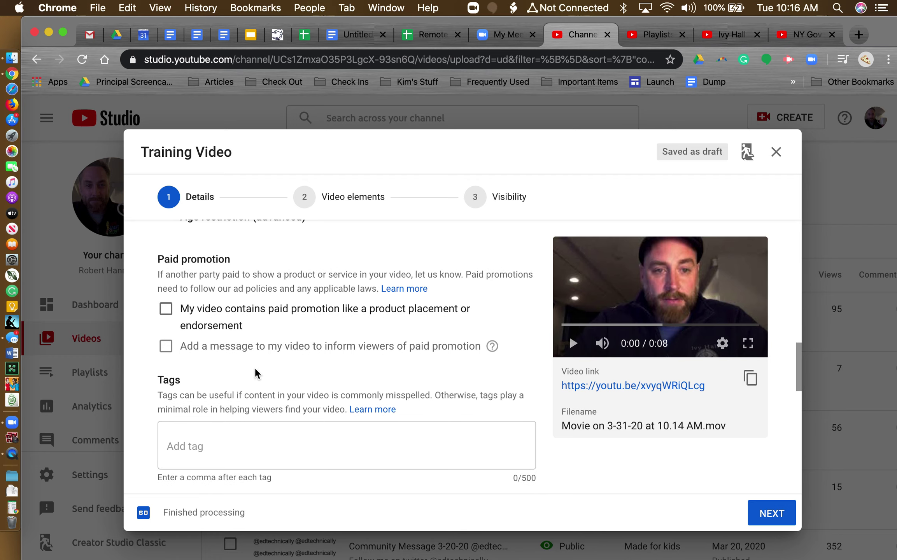
scroll(243, 396, down, 2)
scroll(244, 397, down, 3)
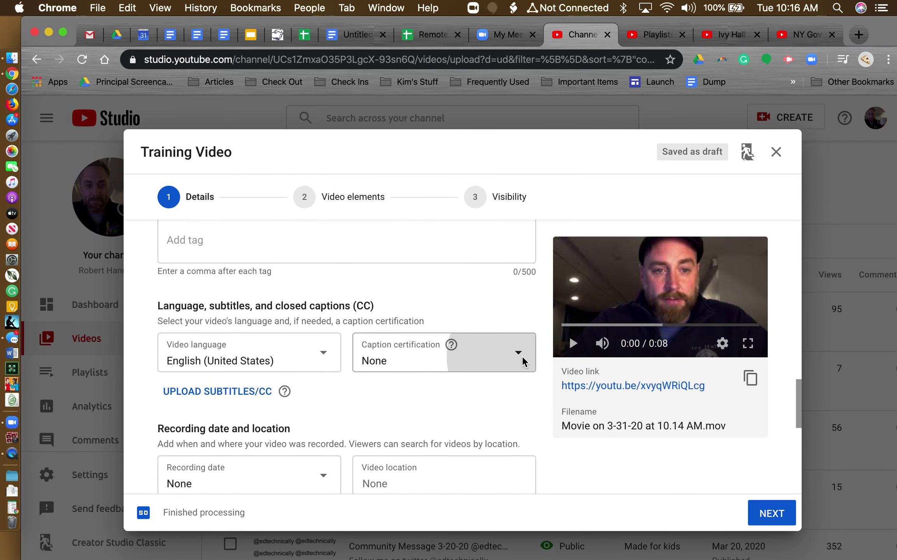
Set caption certification to 'never aired on U.S. television' and continue to video elements.
click(519, 354)
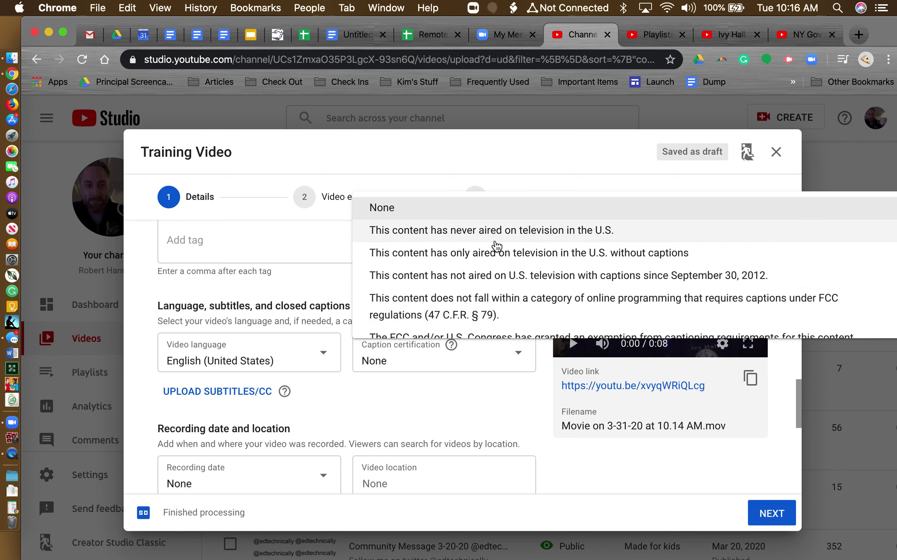
scroll(497, 247, down, 1)
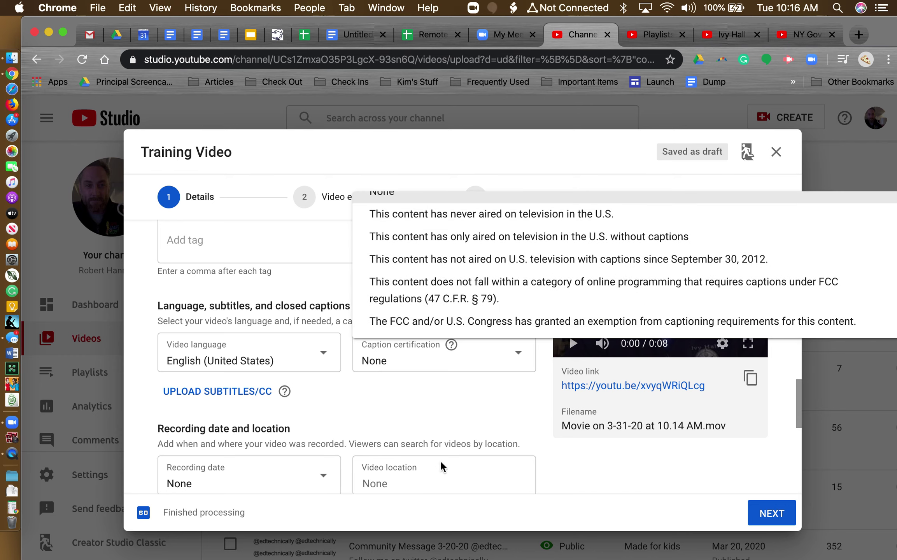
click(504, 215)
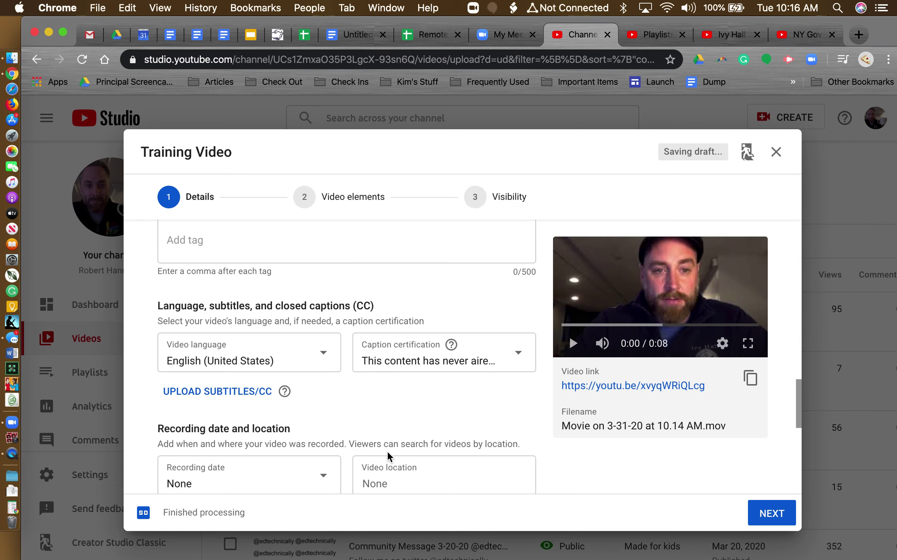
scroll(450, 398, down, 5)
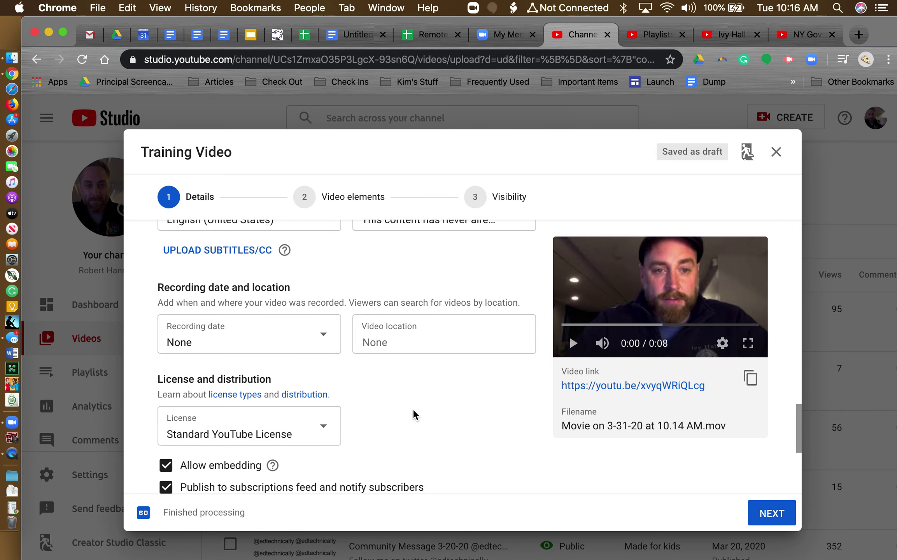
scroll(414, 415, down, 1)
scroll(414, 415, down, 1)
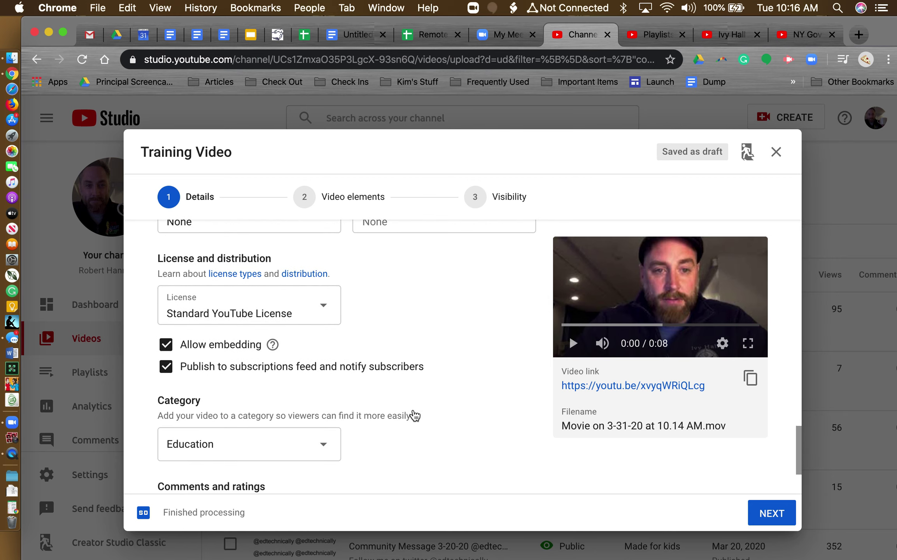
scroll(413, 415, down, 1)
scroll(414, 416, down, 1)
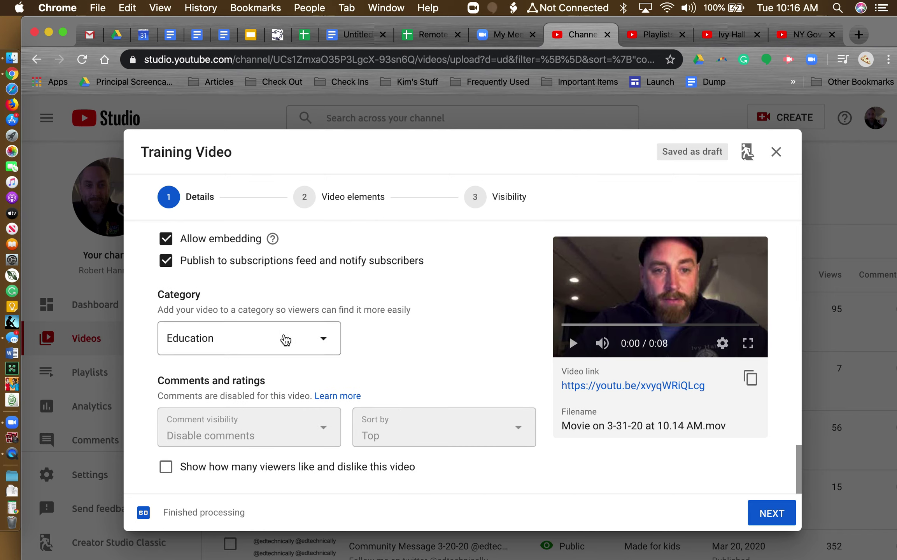
scroll(406, 342, up, 2)
scroll(403, 343, up, 1)
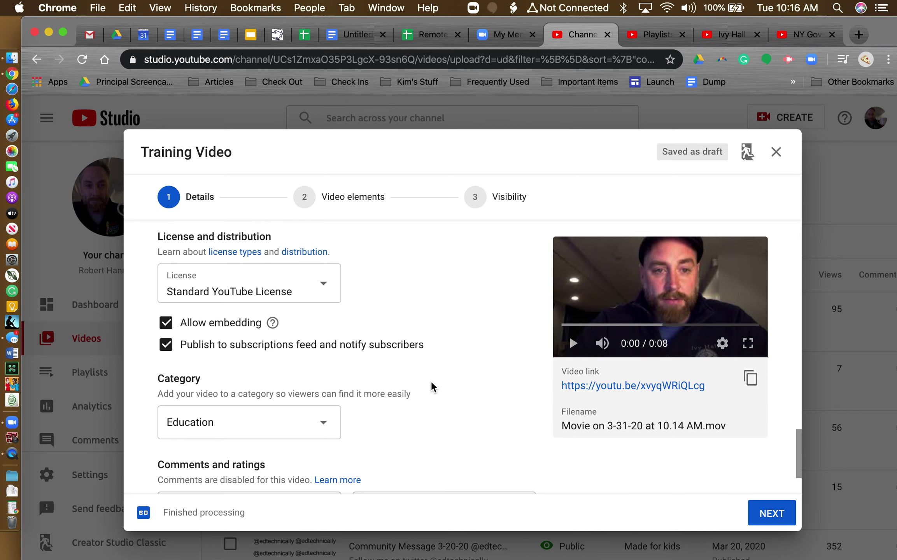
scroll(432, 386, down, 3)
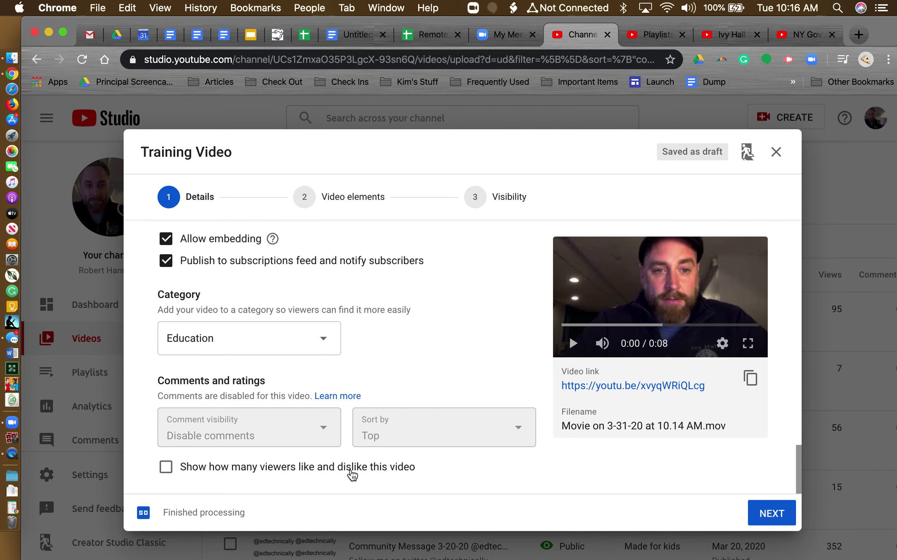
click(768, 515)
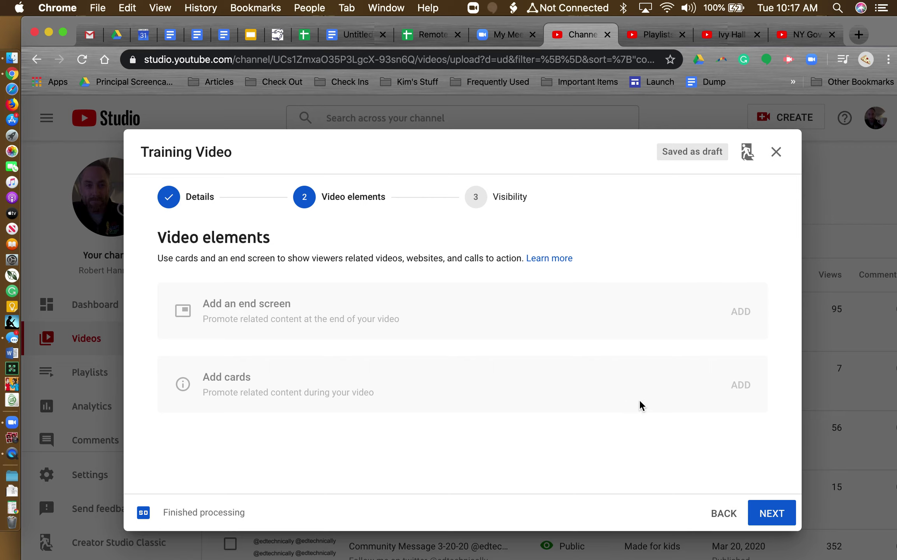
Advance to Visibility, keep Public, and publish the Training Video.
click(787, 523)
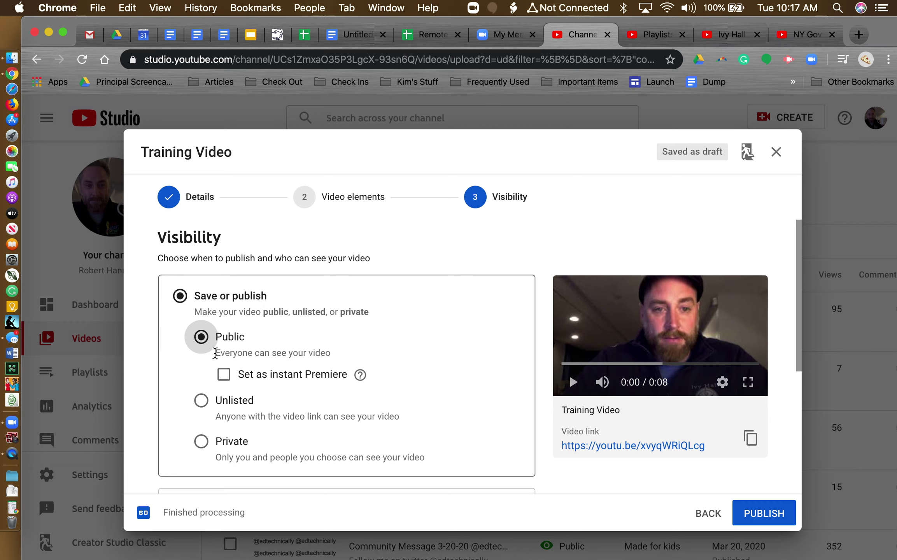
scroll(201, 444, down, 4)
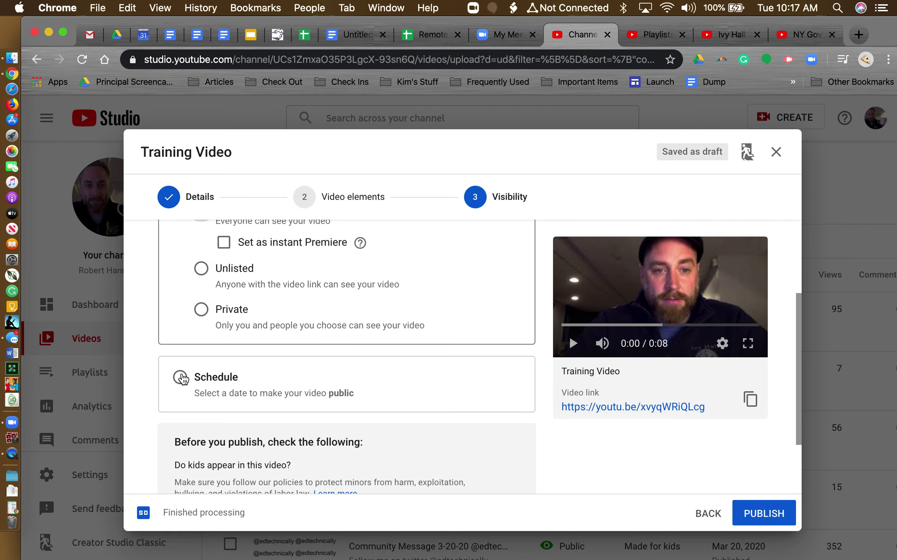
scroll(181, 379, up, 4)
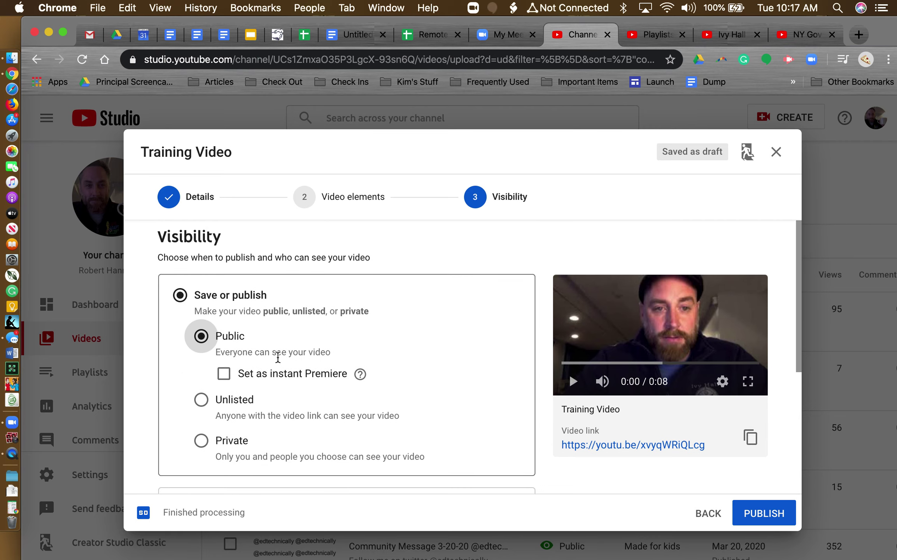
scroll(278, 358, down, 1)
scroll(277, 357, down, 2)
scroll(232, 347, down, 2)
scroll(224, 341, down, 1)
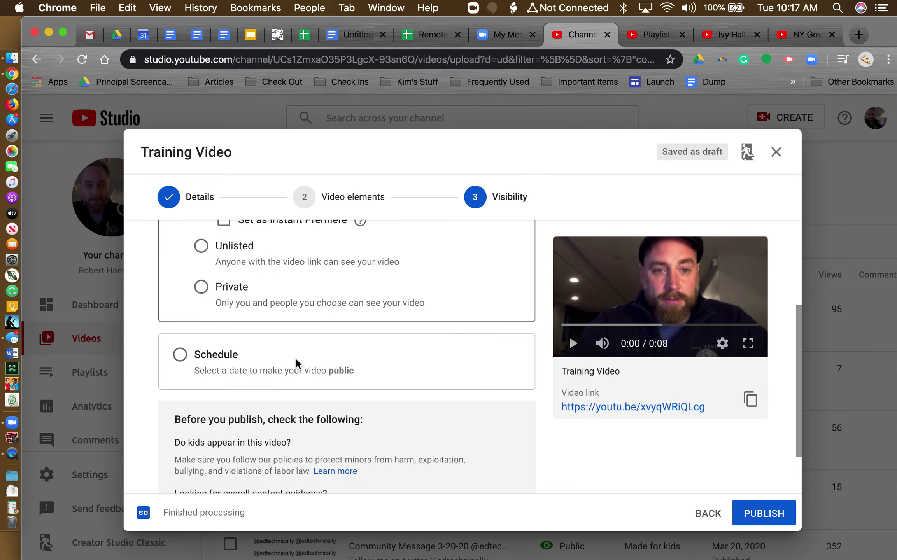
scroll(296, 364, down, 1)
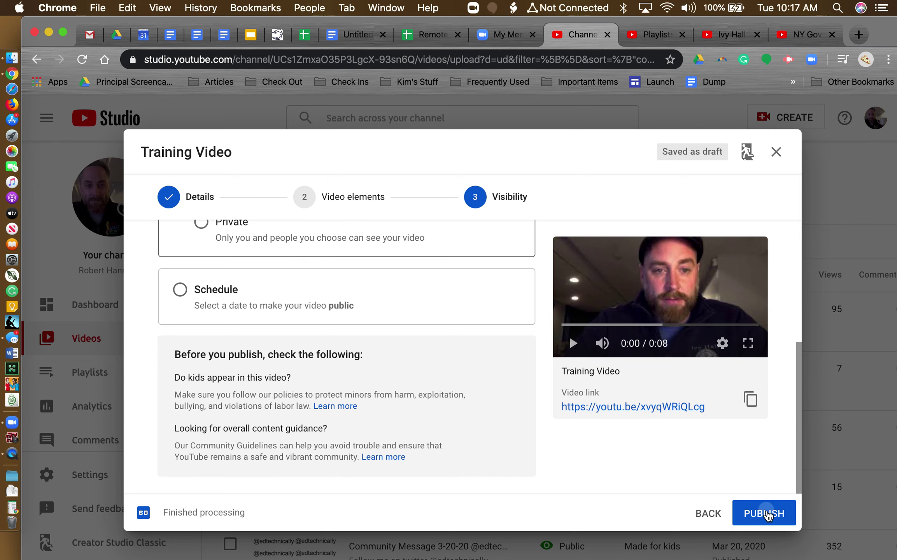
click(767, 516)
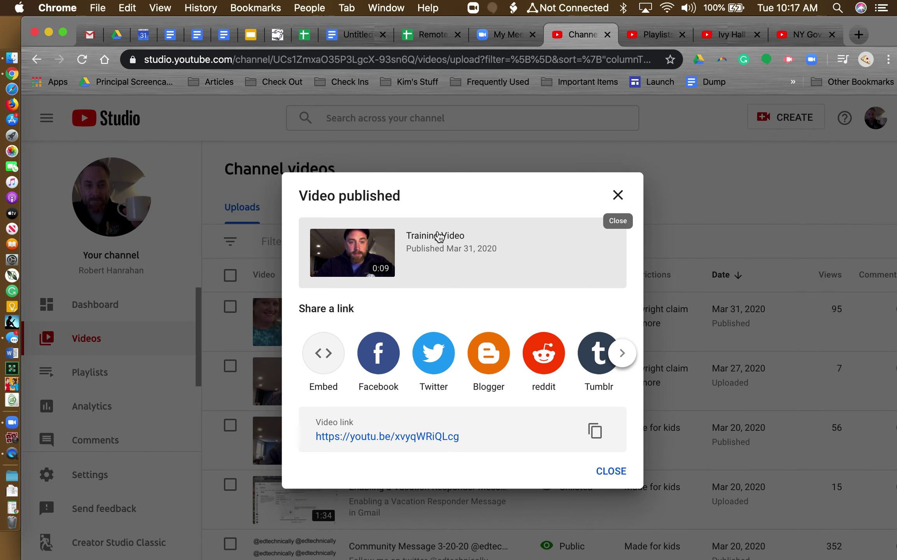
Dismiss the published confirmation and go to the Training Video's details page.
key(Escape)
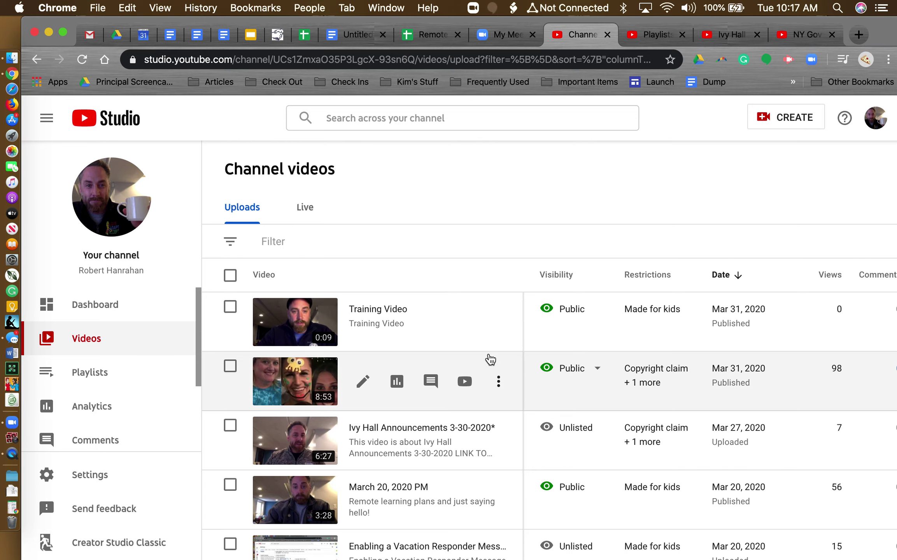
click(295, 322)
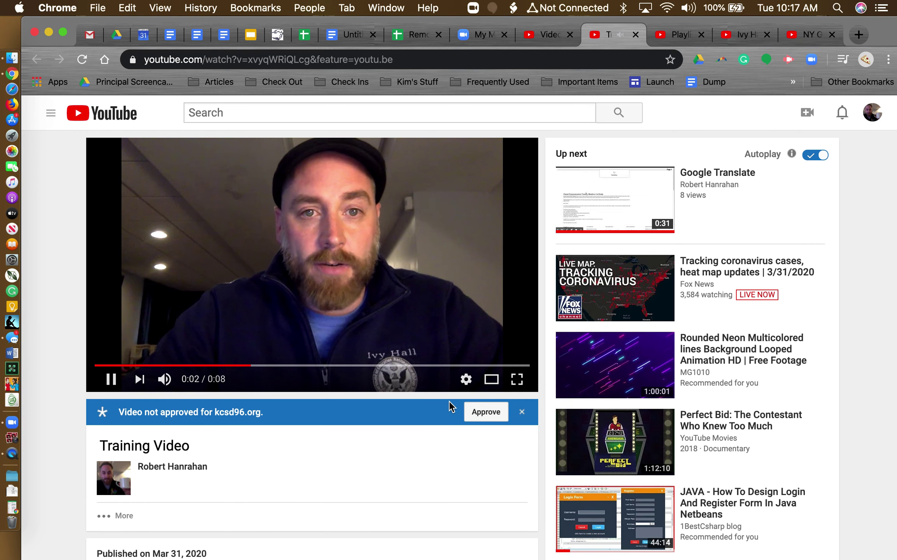
Approve the video for kcsd96.org, pause playback, and switch to the Playlists page.
click(486, 415)
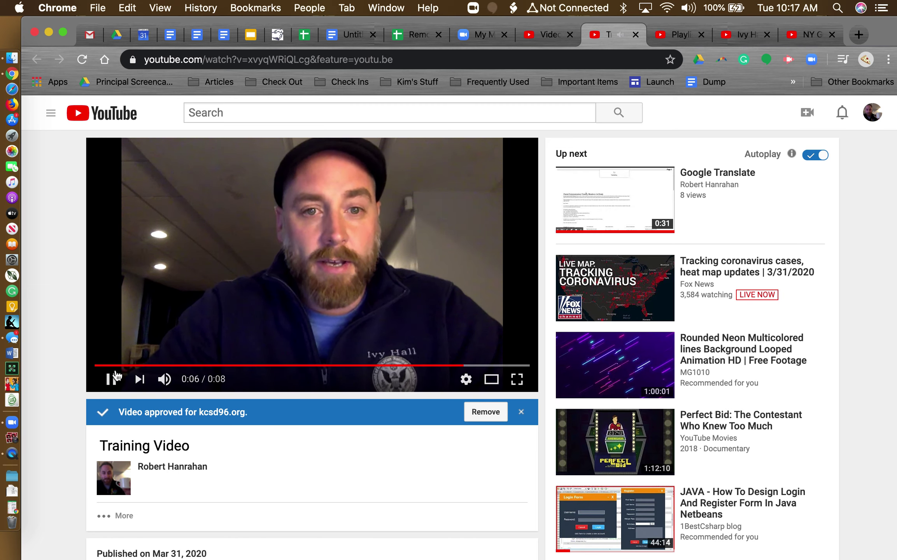
click(111, 379)
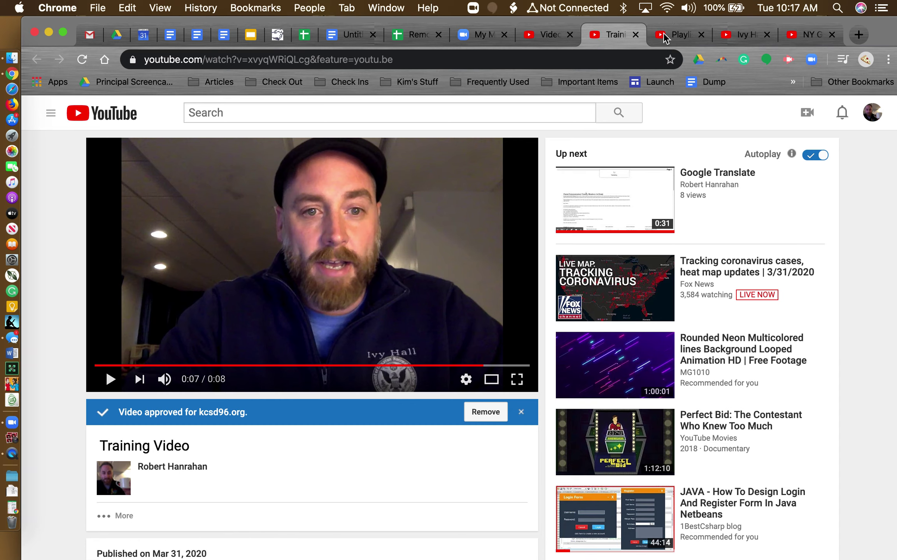
click(677, 34)
View the Community Messages playlist listing Training Video, then bring up QuickTime Player.
click(366, 317)
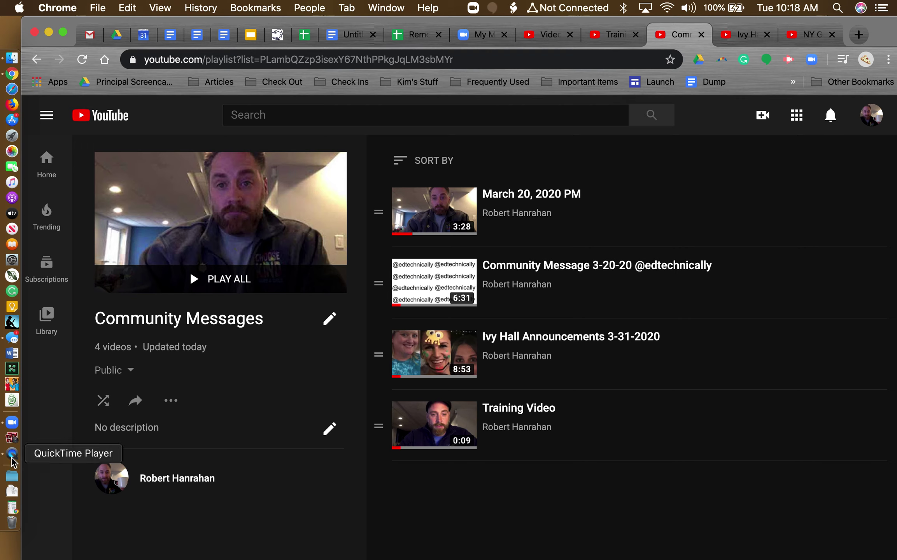
click(12, 460)
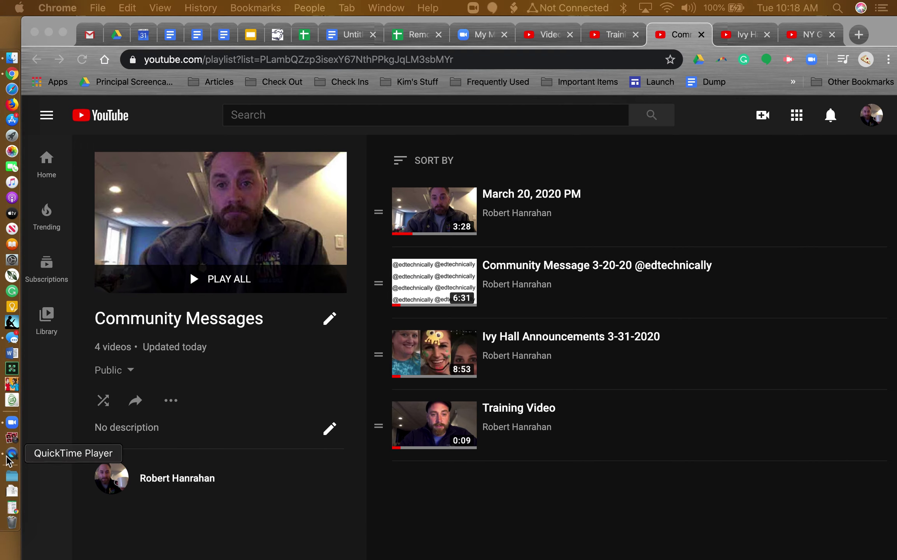